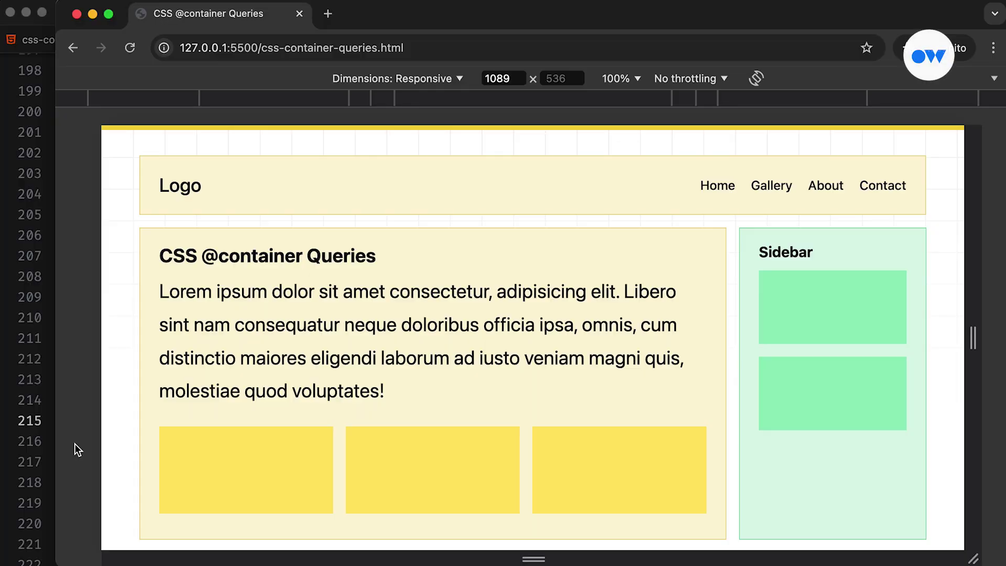
{"action": "scroll", "coordinate": [112, 444], "scroll_direction": "down", "scroll_amount": 3}
{"action": "scroll", "coordinate": [113, 445], "scroll_direction": "up", "scroll_amount": 3}
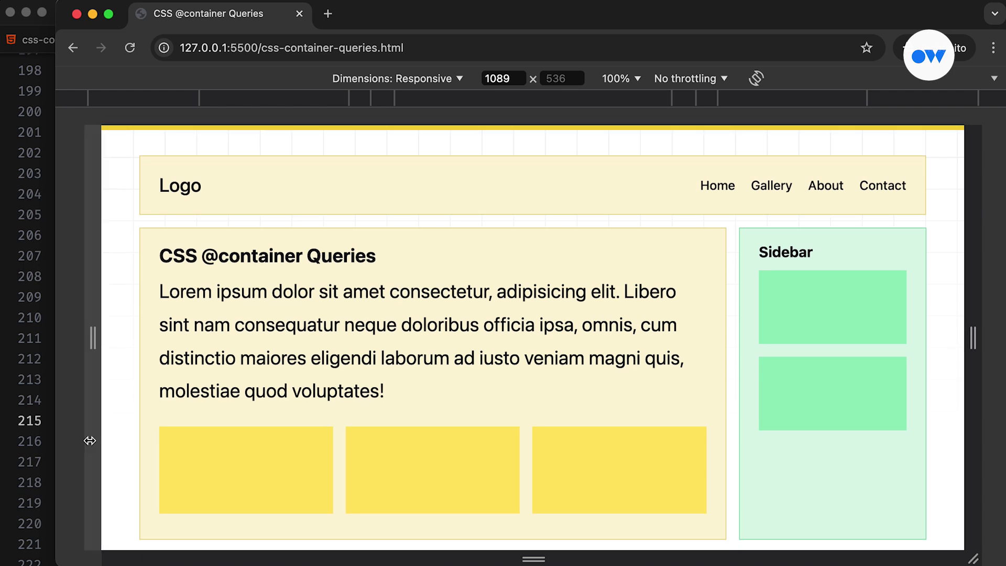
- Preview the finished page at slightly wider, phone-sized and desktop viewport widths
{"action": "mouse_move", "coordinate": [88, 440]}
{"action": "left_mouse_down"}
{"action": "mouse_move", "coordinate": [62, 440]}
{"action": "mouse_move", "coordinate": [341, 427]}
{"action": "left_mouse_up"}
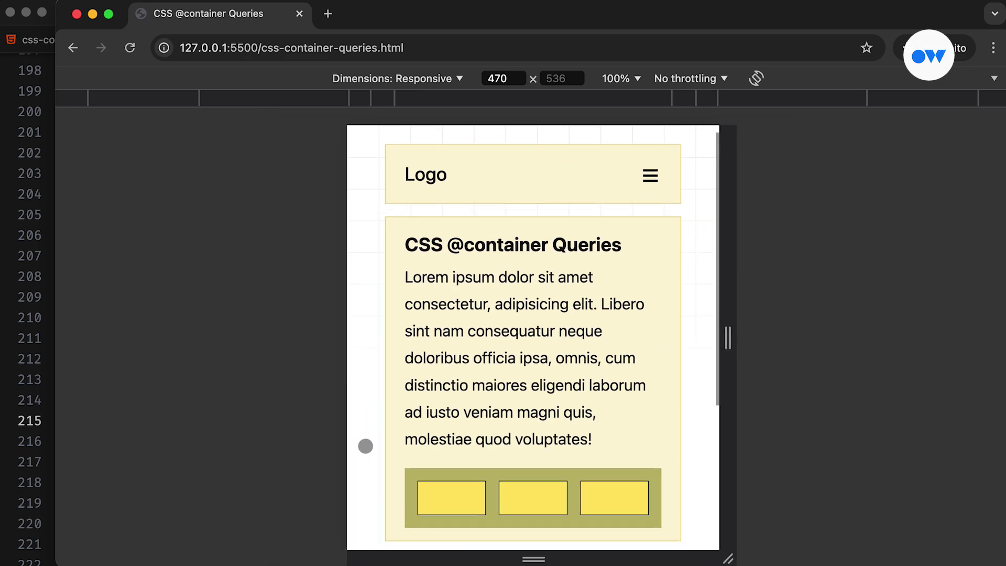
{"action": "scroll", "coordinate": [366, 446], "scroll_direction": "down", "scroll_amount": 5}
{"action": "scroll", "coordinate": [366, 445], "scroll_direction": "up", "scroll_amount": 2}
{"action": "scroll", "coordinate": [365, 446], "scroll_direction": "up", "scroll_amount": 4}
{"action": "left_click_drag", "start_coordinate": [343, 446], "coordinate": [384, 445]}
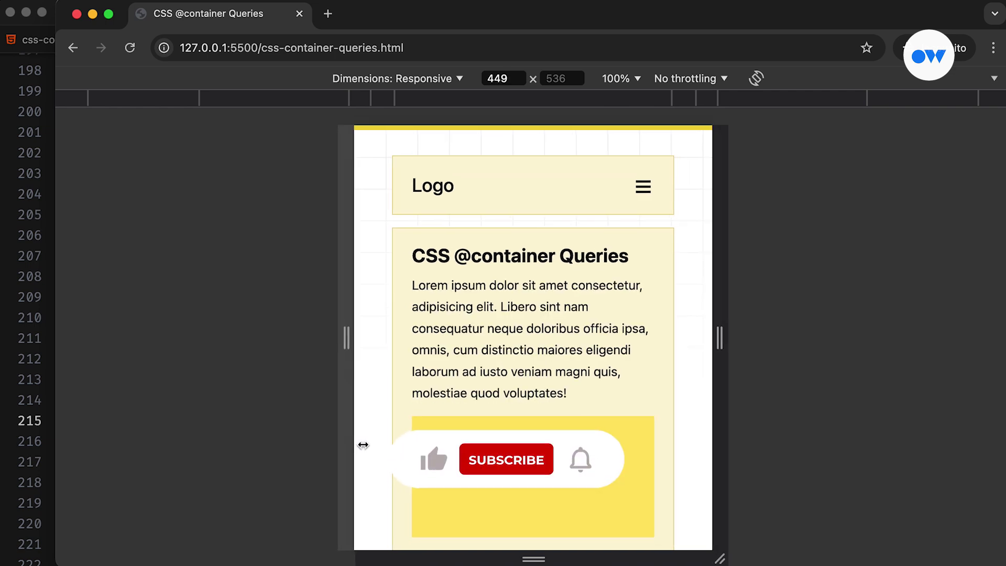
{"action": "scroll", "coordinate": [532, 338], "scroll_direction": "down", "scroll_amount": 2}
{"action": "scroll", "coordinate": [533, 337], "scroll_direction": "down", "scroll_amount": 3}
{"action": "scroll", "coordinate": [531, 338], "scroll_direction": "down", "scroll_amount": 3}
{"action": "scroll", "coordinate": [532, 338], "scroll_direction": "down", "scroll_amount": 1}
{"action": "scroll", "coordinate": [399, 445], "scroll_direction": "down", "scroll_amount": 2}
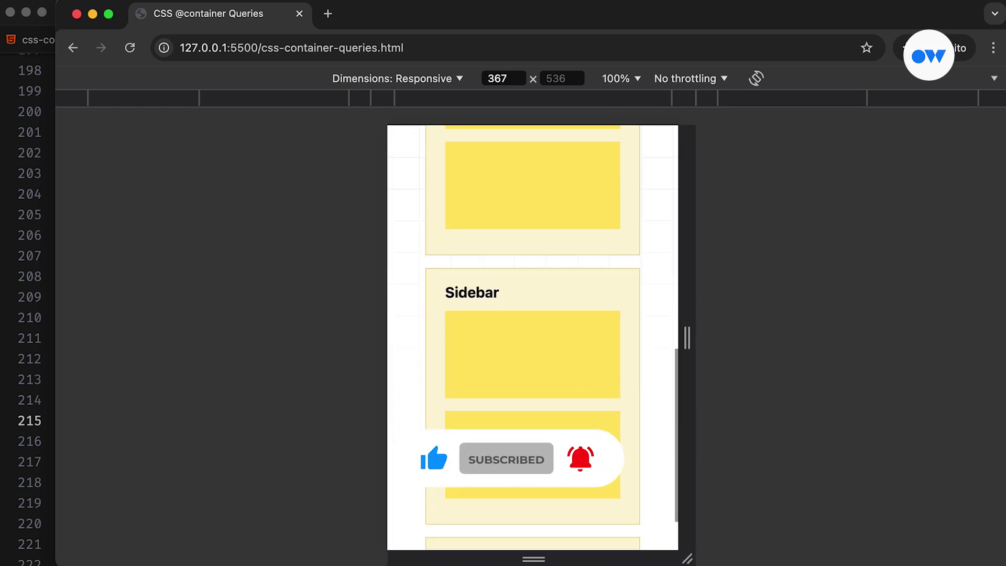
{"action": "scroll", "coordinate": [400, 445], "scroll_direction": "down", "scroll_amount": 1}
{"action": "scroll", "coordinate": [399, 446], "scroll_direction": "up", "scroll_amount": 3}
{"action": "scroll", "coordinate": [400, 446], "scroll_direction": "up", "scroll_amount": 5}
{"action": "scroll", "coordinate": [400, 446], "scroll_direction": "up", "scroll_amount": 3}
{"action": "left_click_drag", "start_coordinate": [693, 439], "coordinate": [872, 444]}
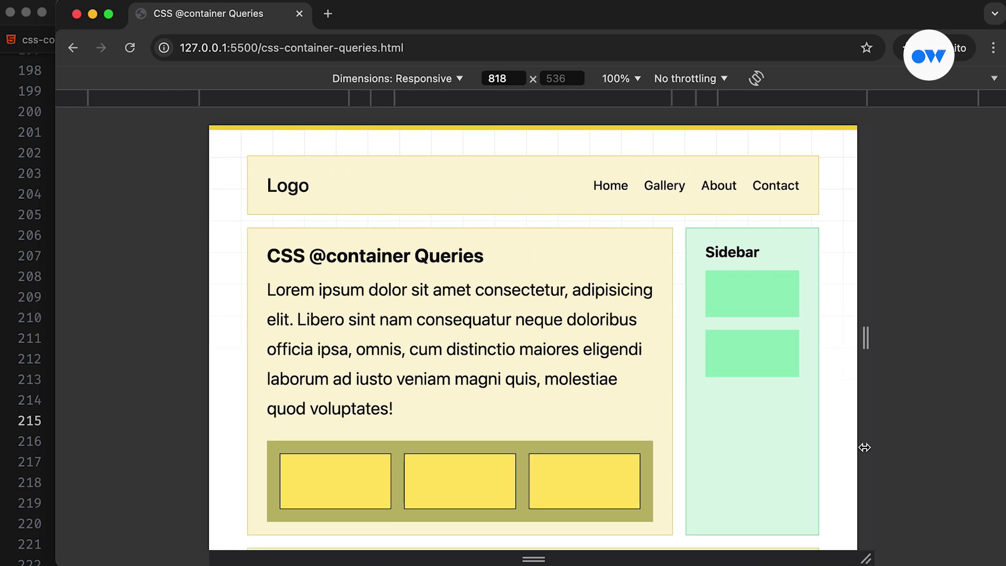
{"action": "scroll", "coordinate": [840, 451], "scroll_direction": "down", "scroll_amount": 2}
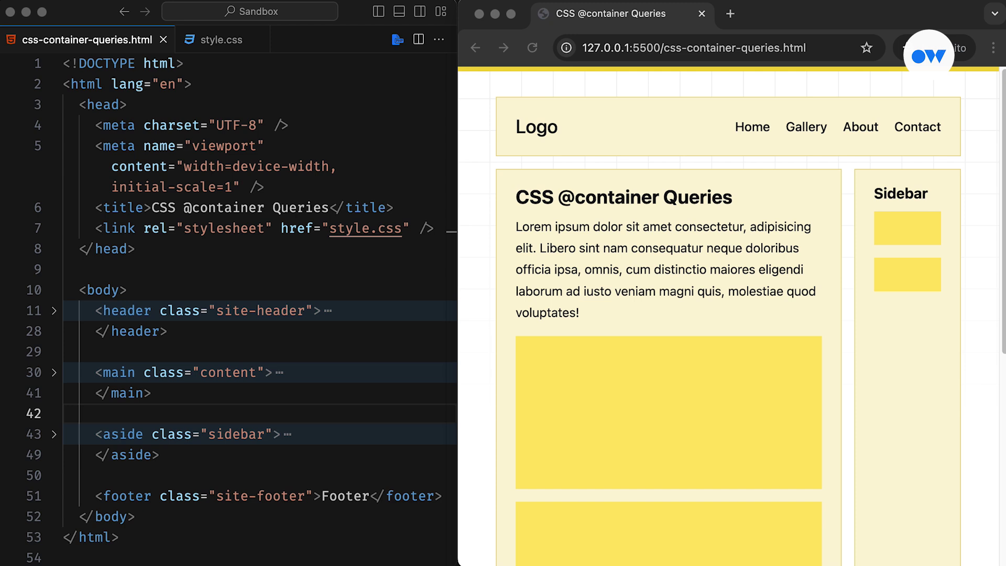
{"action": "left_click_drag", "start_coordinate": [95, 310], "coordinate": [321, 311]}
- Highlight the main content, sidebar and footer elements in the HTML markup
{"action": "left_click_drag", "start_coordinate": [96, 373], "coordinate": [273, 373]}
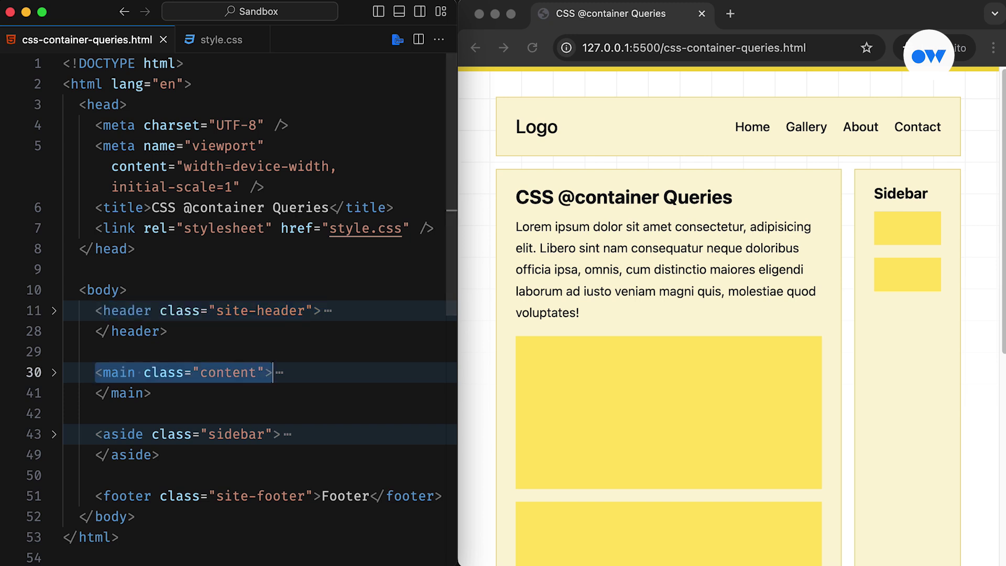
{"action": "left_click_drag", "start_coordinate": [95, 434], "coordinate": [281, 435]}
{"action": "left_click_drag", "start_coordinate": [95, 496], "coordinate": [322, 497]}
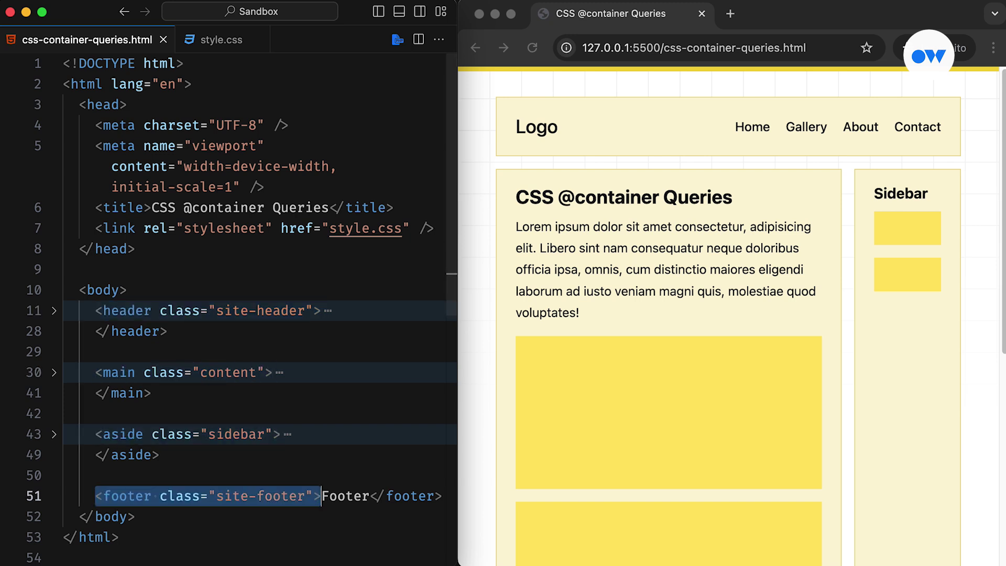
- Glance at style.css and the browser preview, then return to the HTML file
{"action": "key", "text": "ctrl+Tab"}
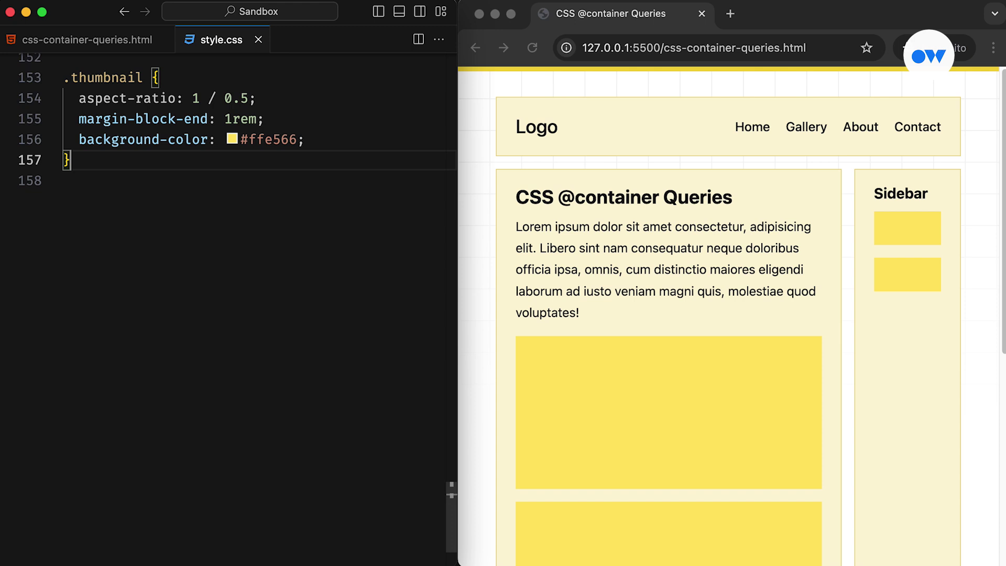
{"action": "key", "text": "Down"}
{"action": "left_click", "coordinate": [483, 393]}
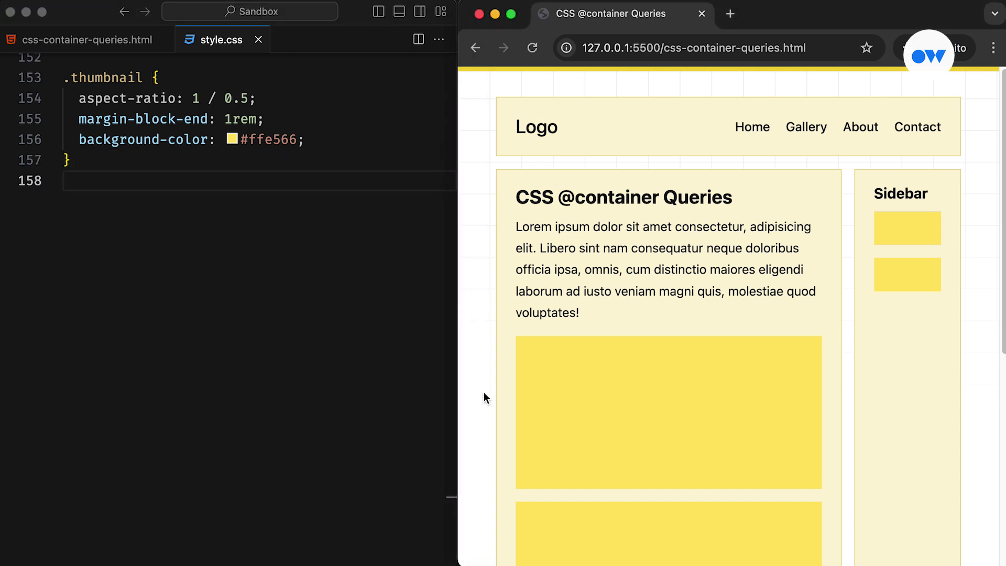
{"action": "scroll", "coordinate": [483, 392], "scroll_direction": "down", "scroll_amount": 5}
{"action": "scroll", "coordinate": [483, 393], "scroll_direction": "down", "scroll_amount": 5}
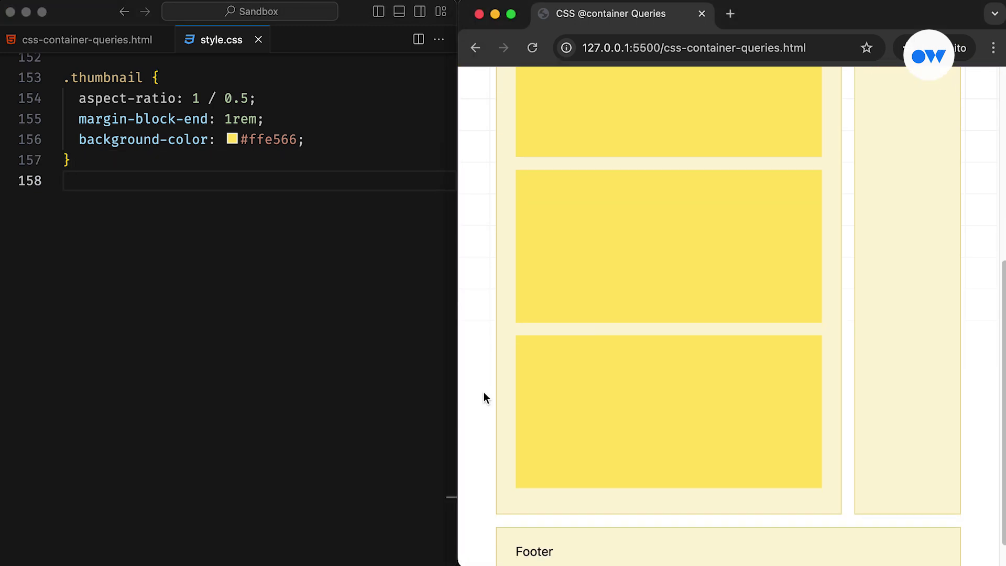
{"action": "scroll", "coordinate": [484, 397], "scroll_direction": "up", "scroll_amount": 10}
{"action": "key", "text": "super+Tab"}
{"action": "key", "text": "ctrl+Tab"}
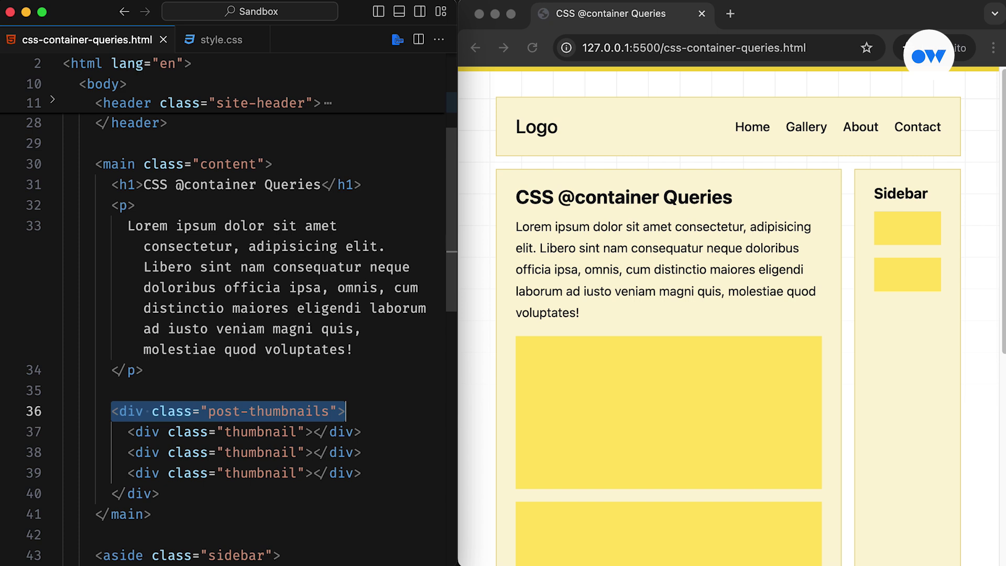
{"action": "scroll", "coordinate": [228, 320], "scroll_direction": "down", "scroll_amount": 2}
{"action": "scroll", "coordinate": [229, 321], "scroll_direction": "down", "scroll_amount": 2}
{"action": "scroll", "coordinate": [228, 321], "scroll_direction": "down", "scroll_amount": 1}
{"action": "scroll", "coordinate": [227, 321], "scroll_direction": "down", "scroll_amount": 1}
{"action": "scroll", "coordinate": [228, 321], "scroll_direction": "down", "scroll_amount": 1}
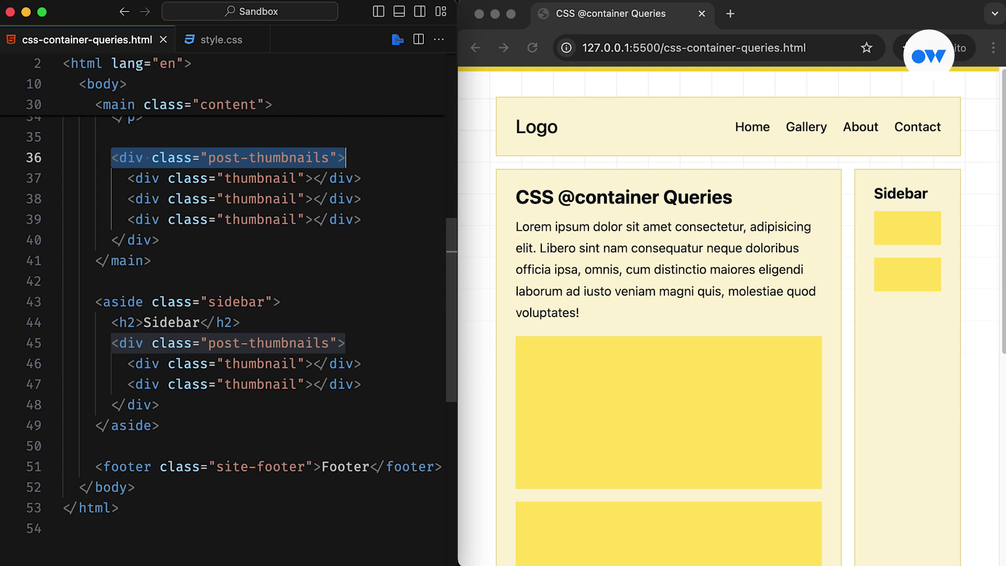
- Focus the preview, then switch to style.css to show the .thumbnail rule
{"action": "key", "text": "ctrl+Tab"}
{"action": "left_click", "coordinate": [481, 315]}
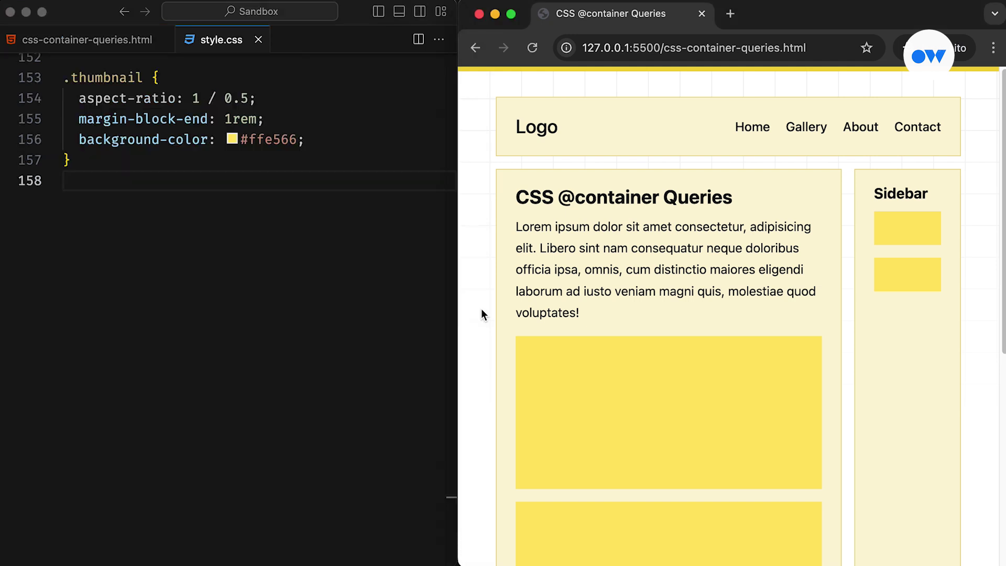
{"action": "scroll", "coordinate": [482, 315], "scroll_direction": "down", "scroll_amount": 1}
{"action": "scroll", "coordinate": [481, 314], "scroll_direction": "down", "scroll_amount": 2}
{"action": "scroll", "coordinate": [481, 314], "scroll_direction": "down", "scroll_amount": 1}
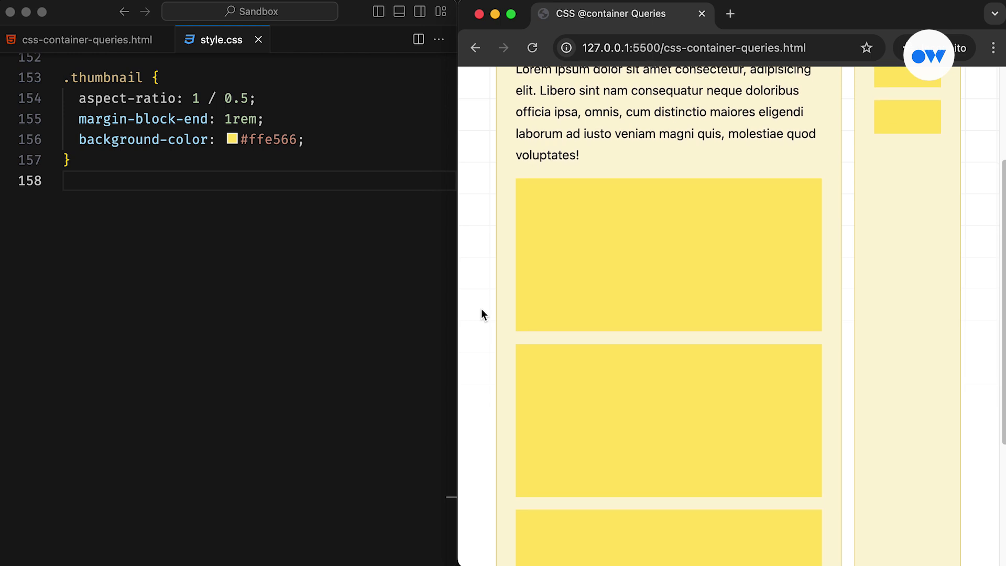
{"action": "scroll", "coordinate": [481, 315], "scroll_direction": "down", "scroll_amount": 2}
{"action": "scroll", "coordinate": [481, 314], "scroll_direction": "down", "scroll_amount": 1}
{"action": "scroll", "coordinate": [481, 314], "scroll_direction": "up", "scroll_amount": 3}
{"action": "scroll", "coordinate": [481, 314], "scroll_direction": "up", "scroll_amount": 1}
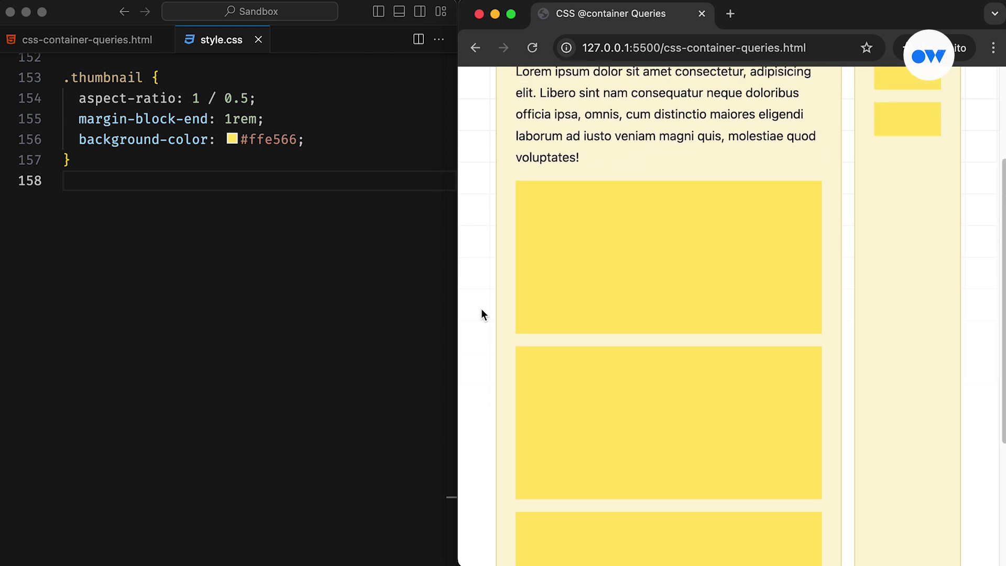
{"action": "scroll", "coordinate": [482, 315], "scroll_direction": "up", "scroll_amount": 1}
{"action": "scroll", "coordinate": [481, 315], "scroll_direction": "up", "scroll_amount": 1}
{"action": "scroll", "coordinate": [481, 314], "scroll_direction": "up", "scroll_amount": 2}
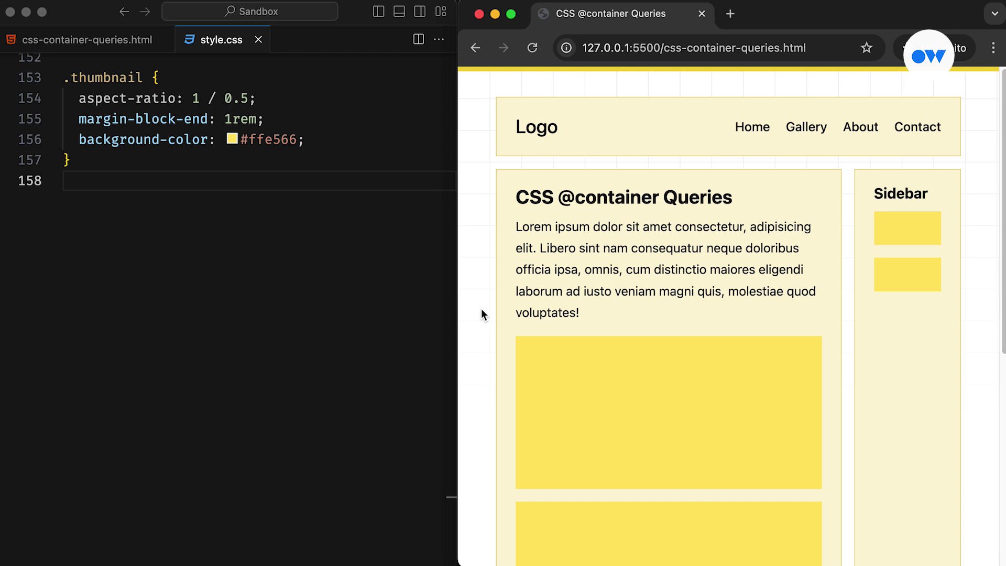
{"action": "key", "text": "super+Tab"}
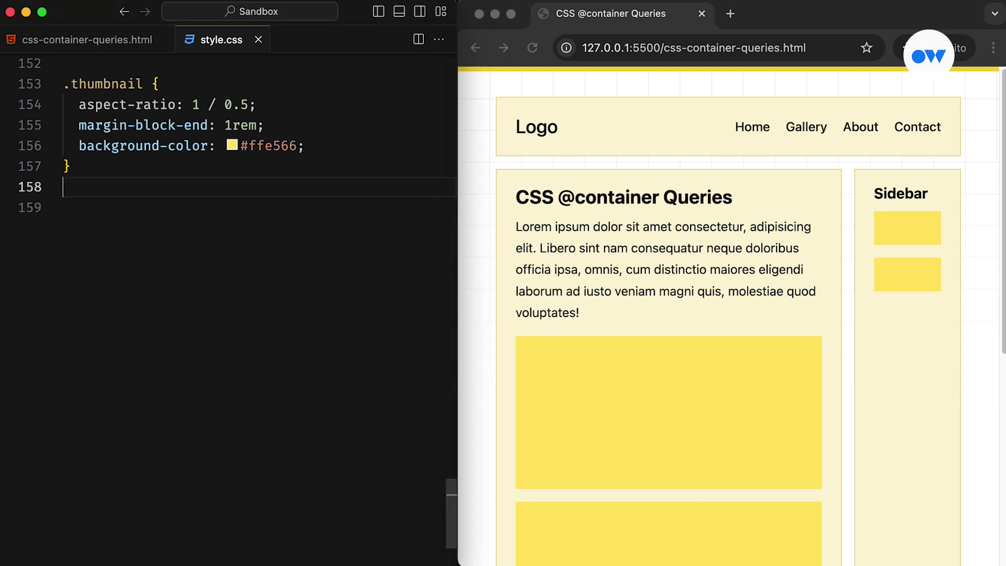
{"action": "key", "text": "Return"}
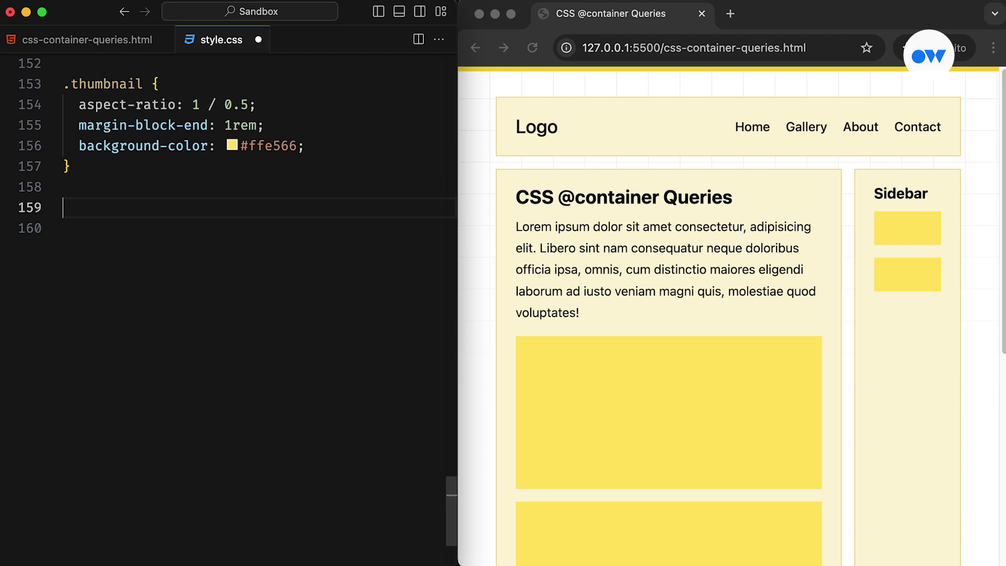
{"action": "type", "text": "@media (width > 30rem) {"}
{"action": "key", "text": "Return"}
{"action": "type", "text": ".post-thumbnails {     display: flex;     gap: 1rem;   }    .thumbnail {     flex: 1;   }"}
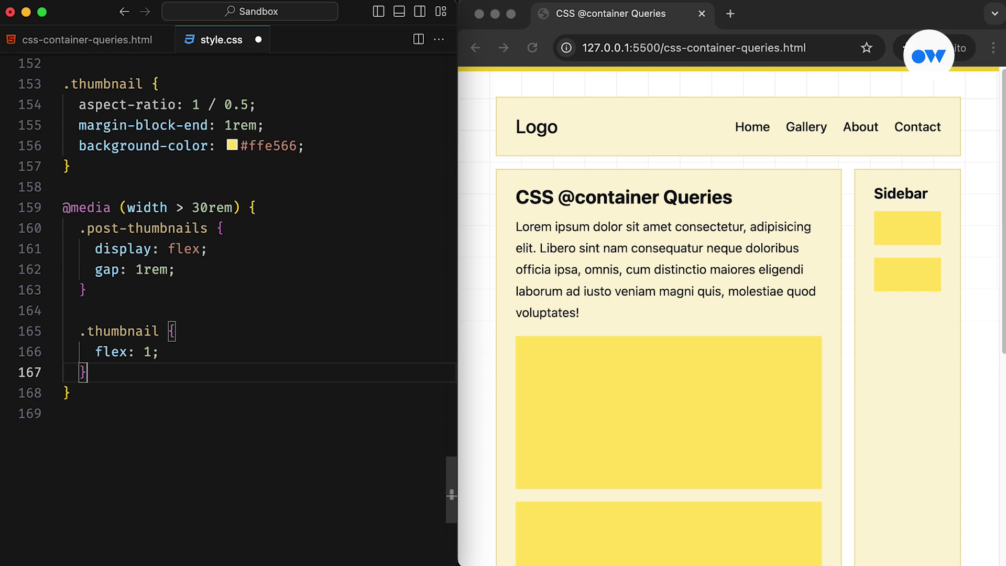
{"action": "key", "text": "super+s"}
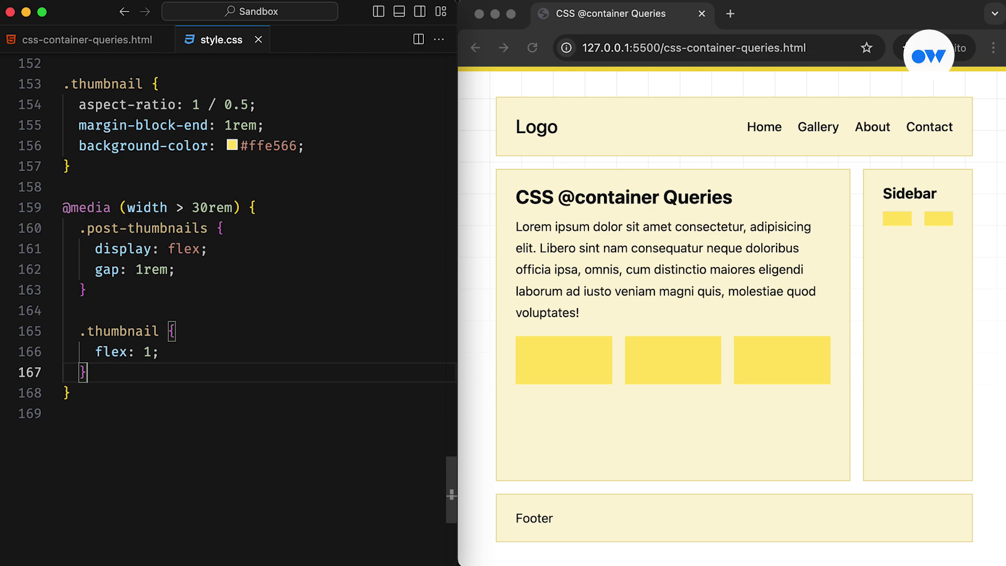
{"action": "key", "text": "super+shift+m"}
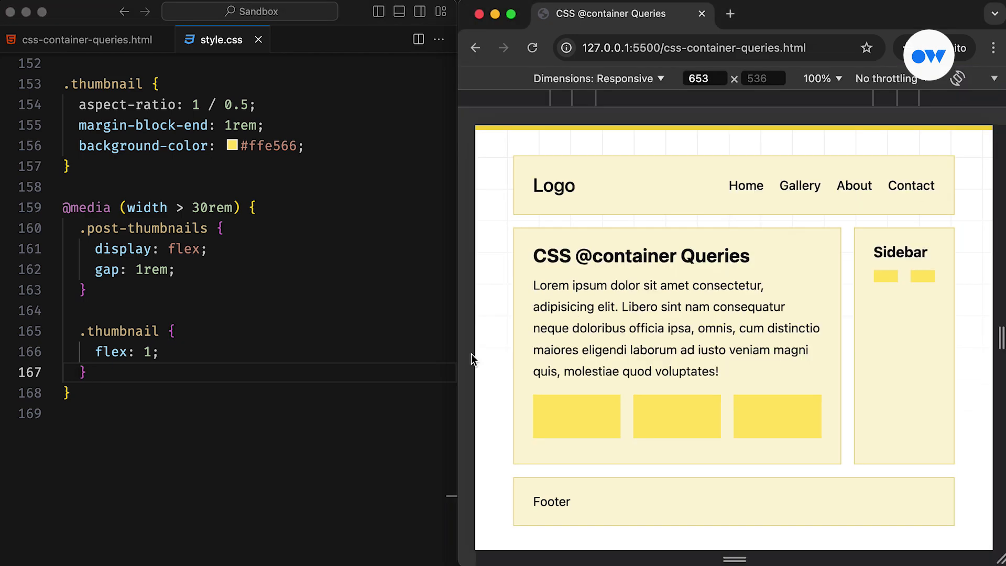
- Enlarge the browser window and widen the responsive preview to 886px
{"action": "mouse_move", "coordinate": [458, 358]}
{"action": "left_mouse_down"}
{"action": "mouse_move", "coordinate": [343, 366]}
{"action": "mouse_move", "coordinate": [263, 349]}
{"action": "mouse_move", "coordinate": [462, 346]}
{"action": "left_mouse_up"}
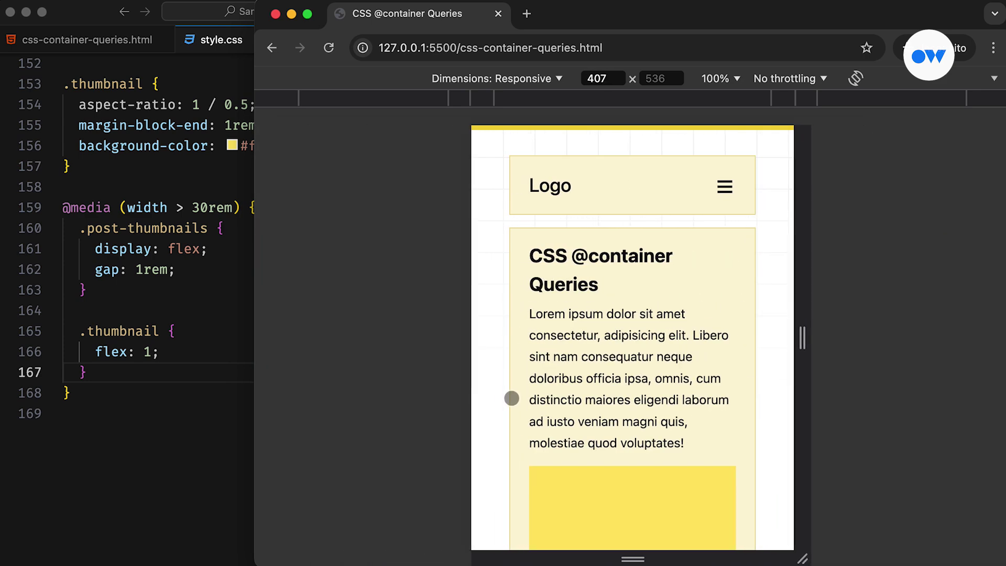
{"action": "scroll", "coordinate": [512, 398], "scroll_direction": "down", "scroll_amount": 1}
{"action": "scroll", "coordinate": [509, 396], "scroll_direction": "down", "scroll_amount": 2}
{"action": "scroll", "coordinate": [504, 394], "scroll_direction": "down", "scroll_amount": 2}
{"action": "scroll", "coordinate": [504, 394], "scroll_direction": "down", "scroll_amount": 3}
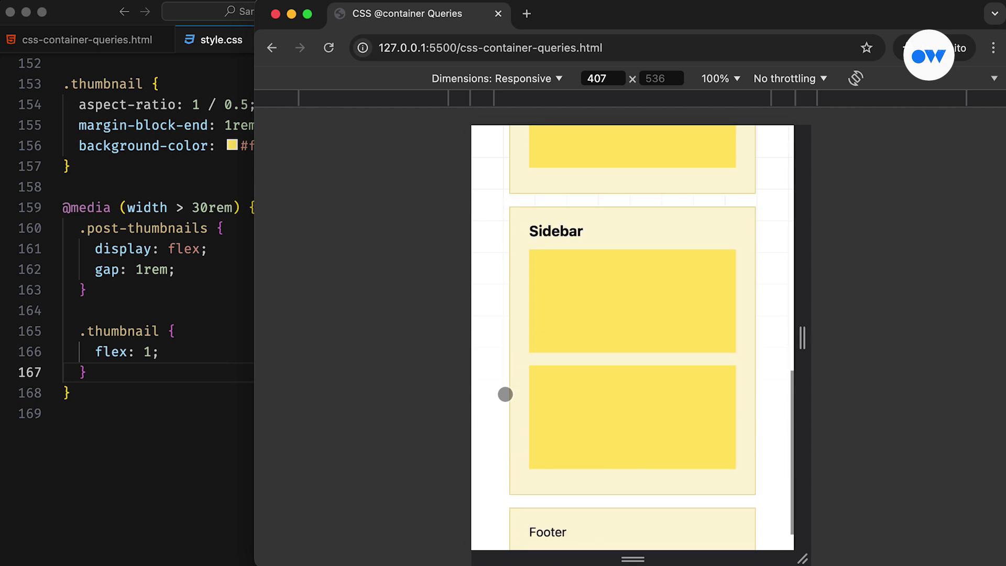
{"action": "scroll", "coordinate": [505, 394], "scroll_direction": "up", "scroll_amount": 10}
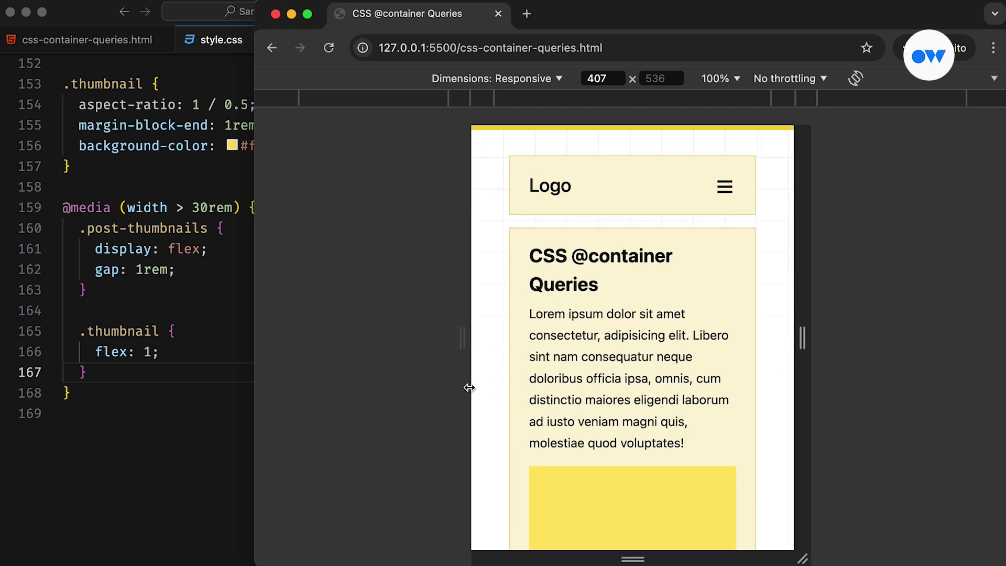
{"action": "left_click_drag", "start_coordinate": [463, 385], "coordinate": [277, 393]}
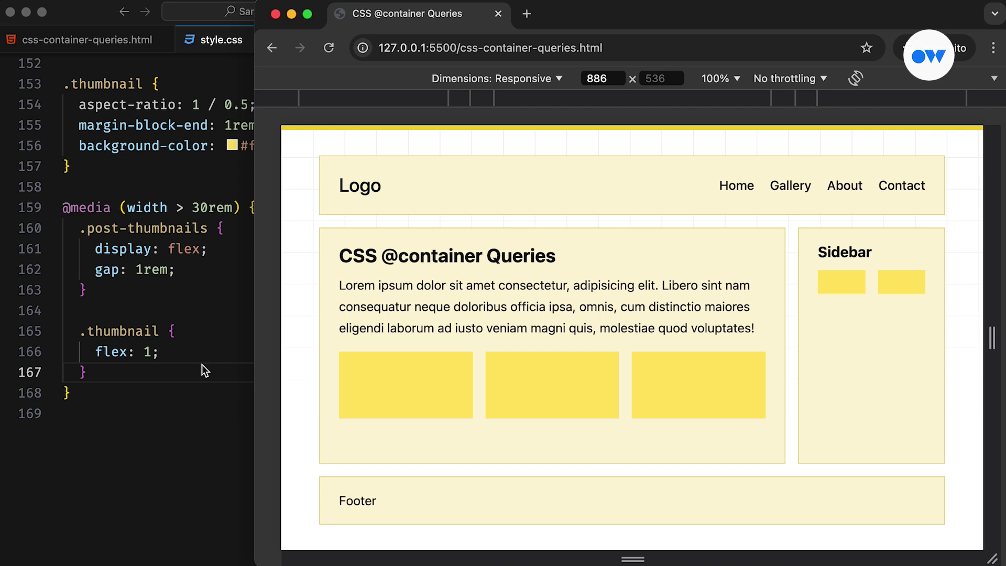
- Comment out the width-above-30rem media query block
{"action": "left_click", "coordinate": [77, 400]}
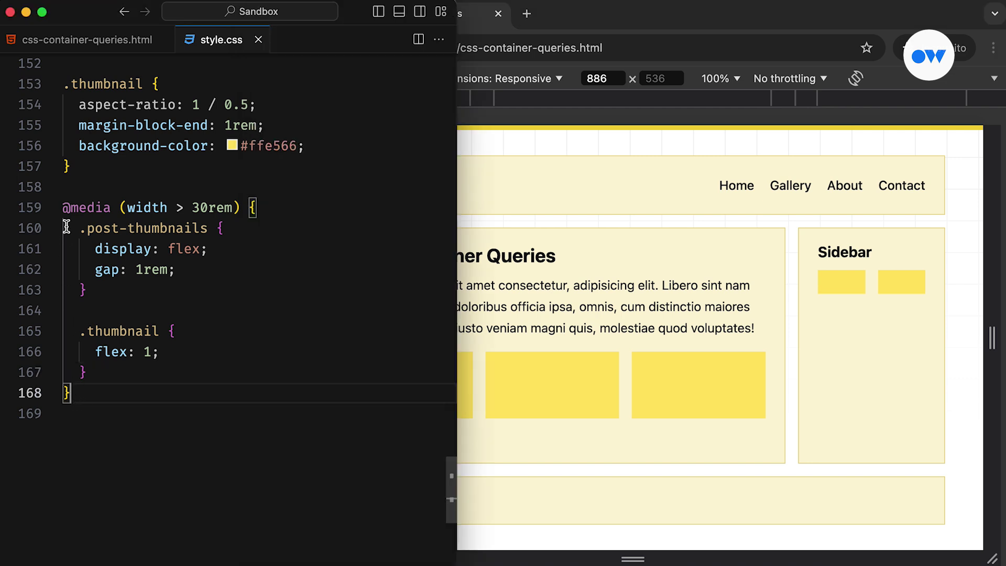
{"action": "left_click", "coordinate": [67, 187]}
{"action": "left_click", "coordinate": [70, 413], "text": "shift"}
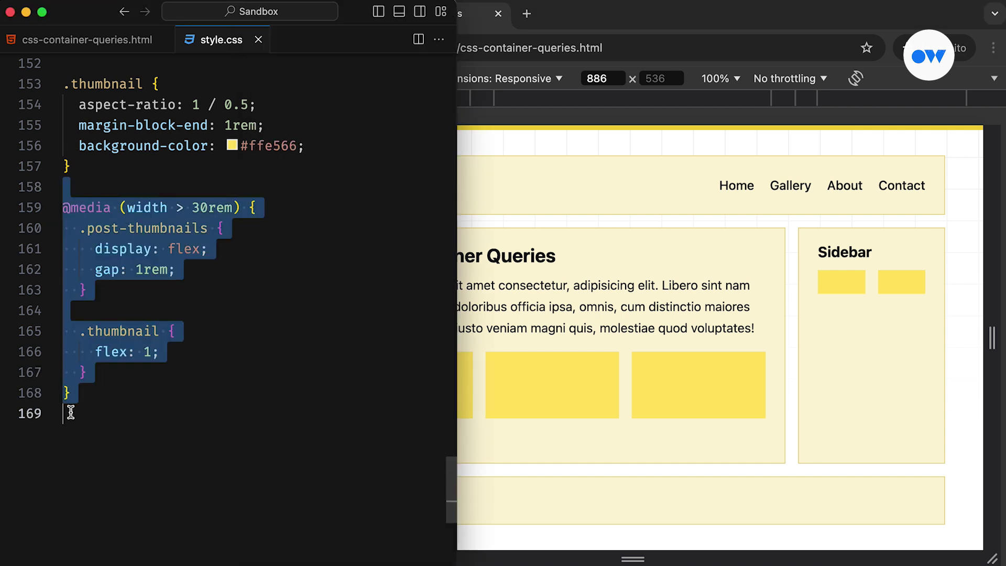
{"action": "key", "text": "shift+alt+a"}
{"action": "key", "text": "Return"}
{"action": "type", "text": "/* @container queries */"}
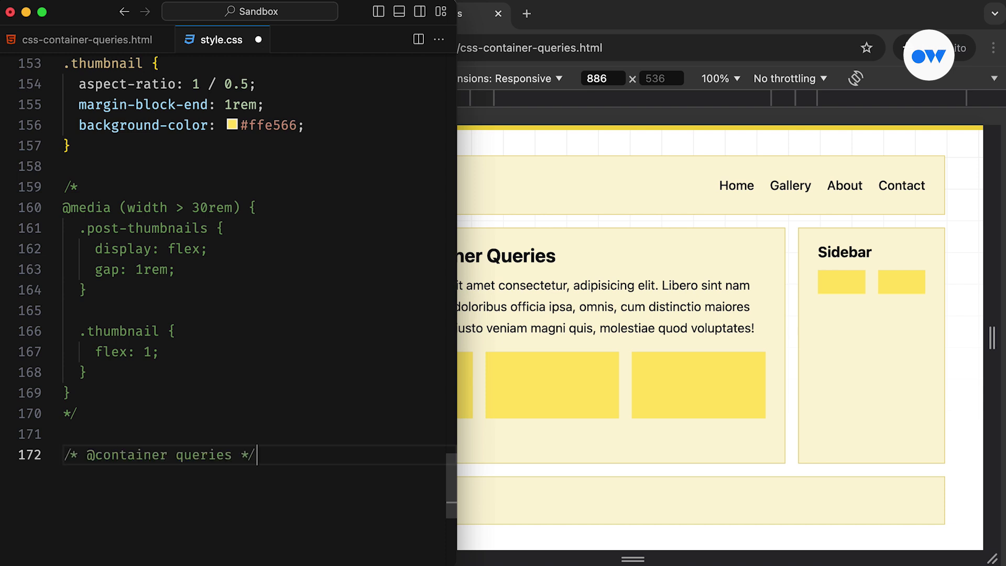
- Add .content, .sidebar { container-type: inline-size; } under the container queries comment and save
{"action": "key", "text": "Return"}
{"action": "key", "text": "ctrl+s"}
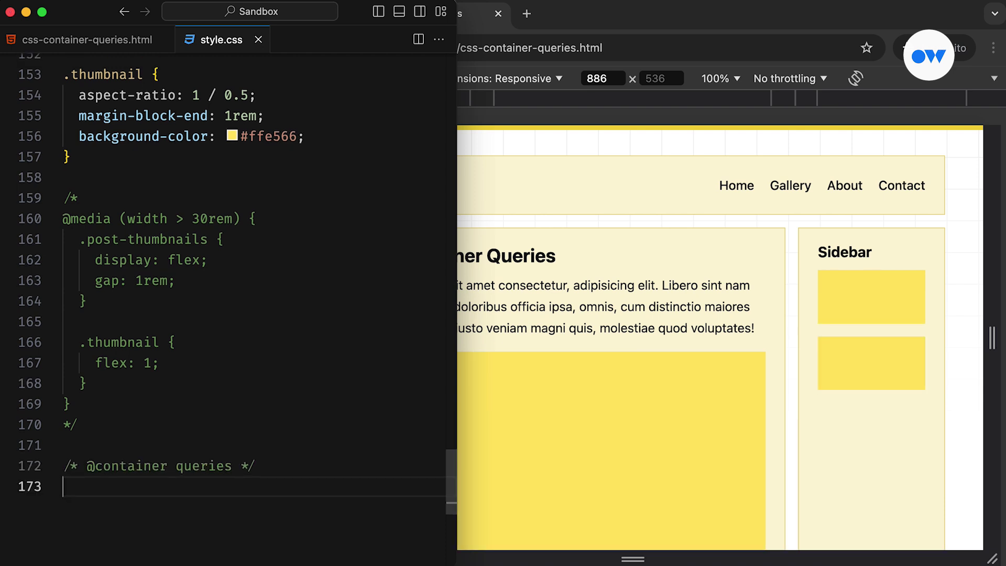
{"action": "key", "text": "Return"}
{"action": "key", "text": "Up"}
{"action": "scroll", "coordinate": [236, 314], "scroll_direction": "down", "scroll_amount": 5}
{"action": "type", "text": ".content"}
{"action": "key", "text": "Tab"}
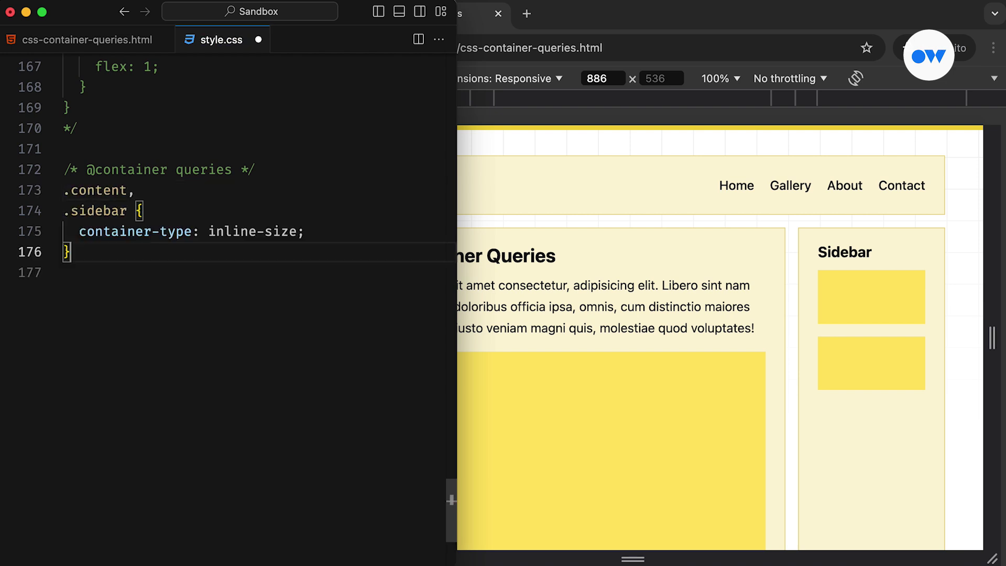
{"action": "key", "text": "cmd+s"}
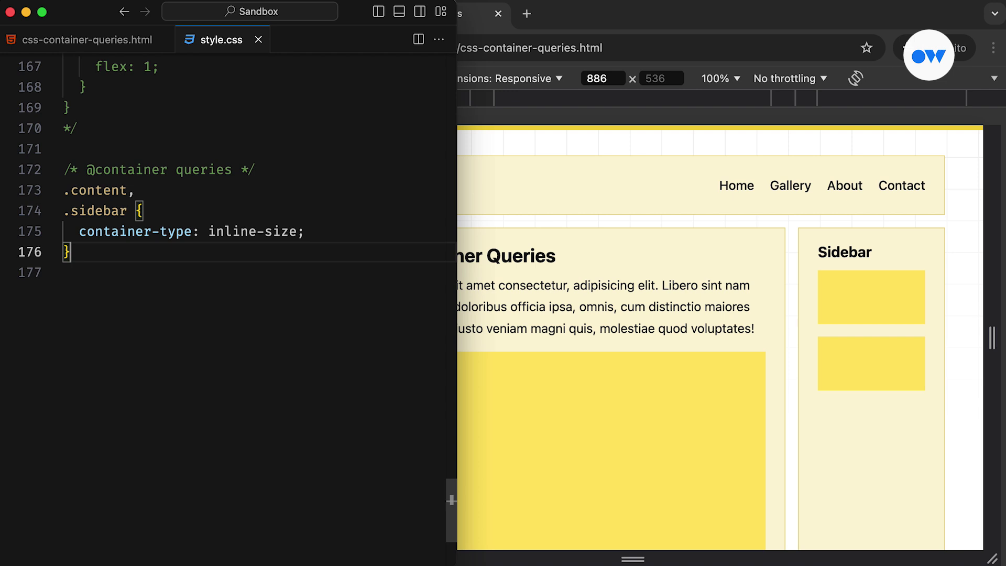
{"action": "key", "text": "Up"}
{"action": "key", "text": "Up"}
{"action": "key", "text": "Up"}
{"action": "key", "text": "Up"}
{"action": "scroll", "coordinate": [228, 298], "scroll_direction": "up", "scroll_amount": 1}
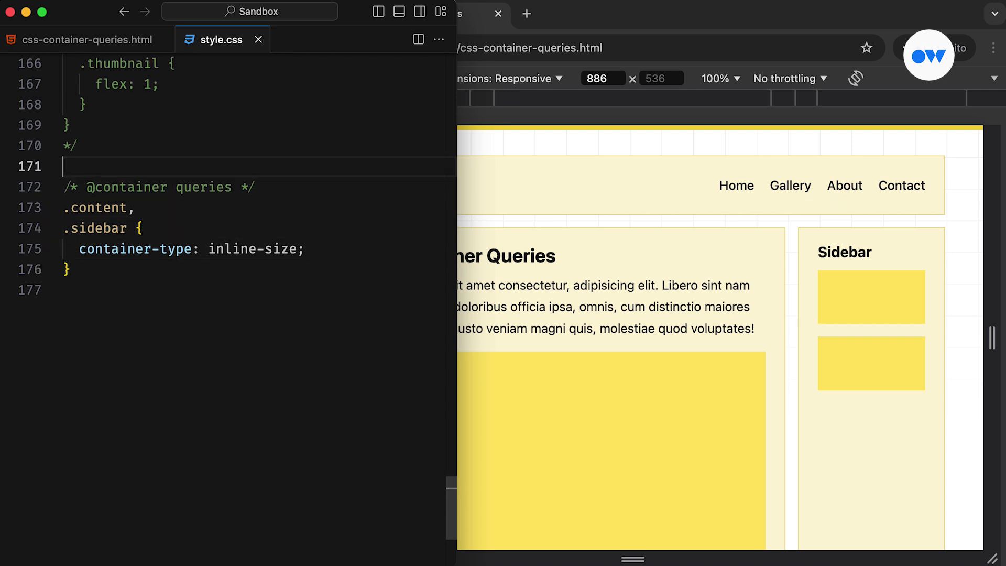
- Insert a comment listing container-type values normal, size and inline-size, and save
{"action": "key", "text": "End"}
{"action": "key", "text": "Return"}
{"action": "key", "text": "Return"}
{"action": "type", "text": "/*   container-type: normal;   container-type: size;   container-type: inline-size; */"}
{"action": "key", "text": "Return"}
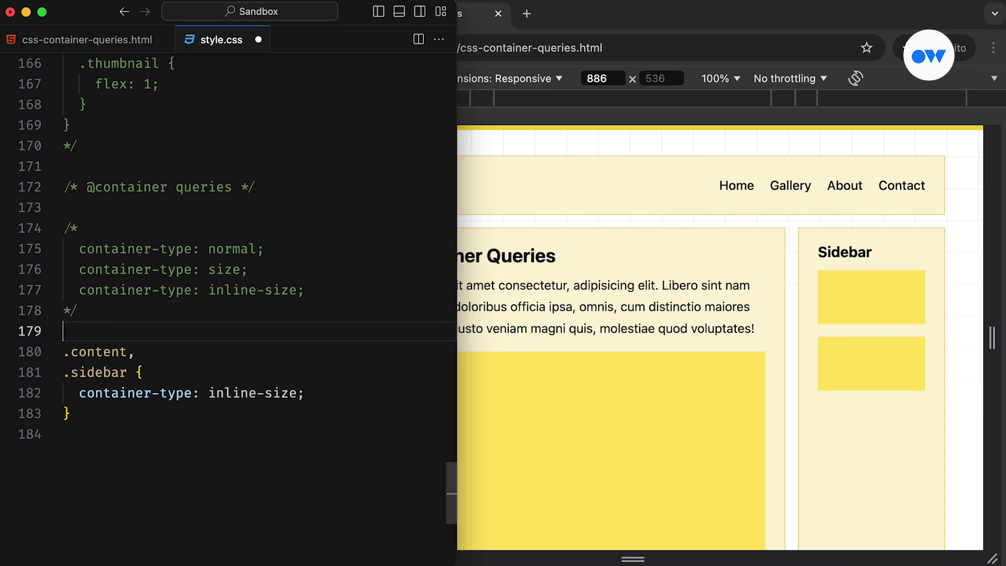
{"action": "key", "text": "super+s"}
{"action": "scroll", "coordinate": [236, 298], "scroll_direction": "down", "scroll_amount": 3}
{"action": "key", "text": "Down"}
{"action": "key", "text": "Down"}
{"action": "key", "text": "Down"}
{"action": "key", "text": "Down"}
{"action": "key", "text": "Down"}
{"action": "key", "text": "Return"}
{"action": "key", "text": "Return"}
{"action": "key", "text": "Return"}
{"action": "key", "text": "Up"}
{"action": "key", "text": "Up"}
{"action": "type", "text": "@container"}
{"action": "type", "text": "(width > 20rem) {   .post-thumbnails {     display: flex;     gap: 1rem;   }    .thumbnail {     flex: 1;   } }"}
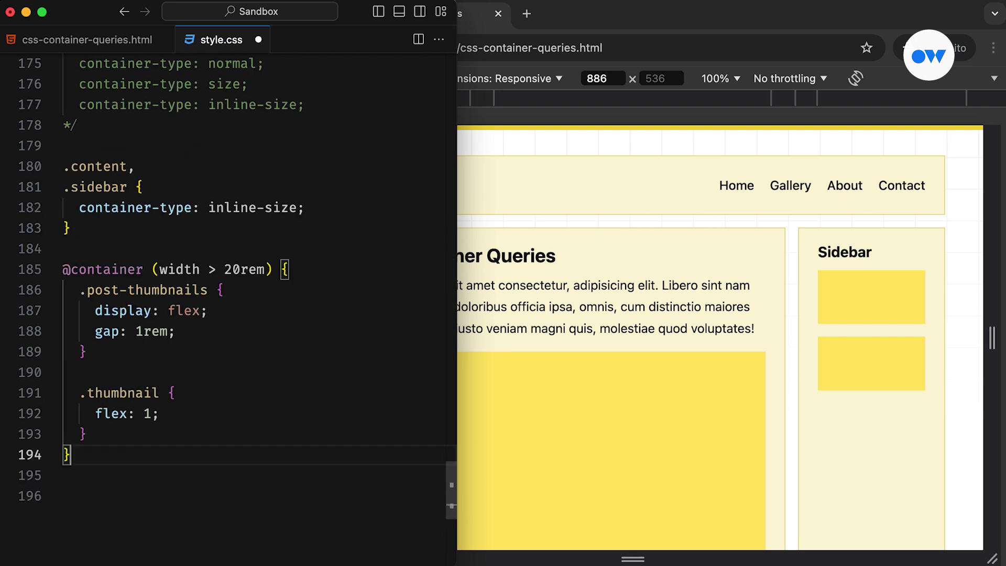
{"action": "key", "text": "super+s"}
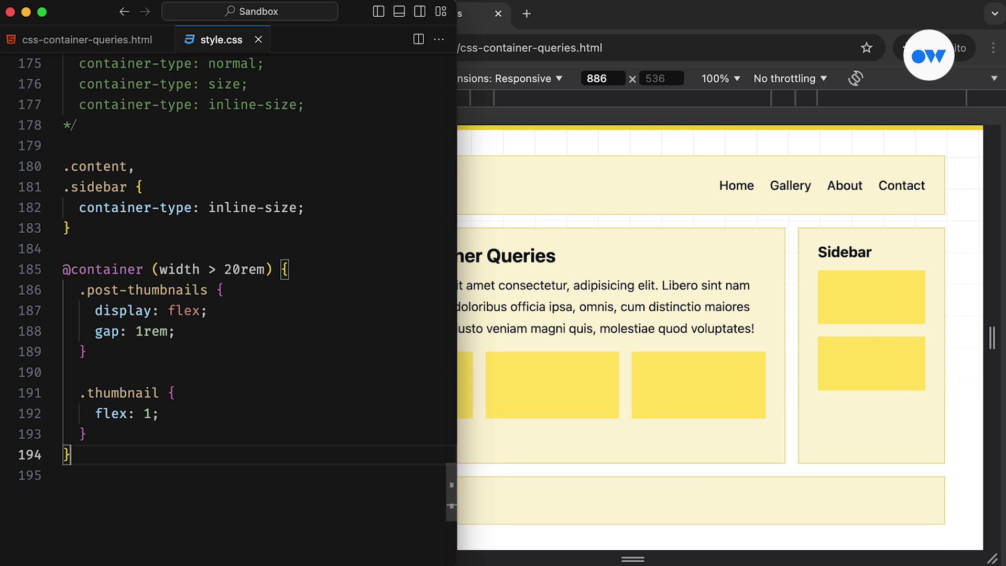
- Highlight the width-above-20rem query line and bring the Chrome preview forward
{"action": "left_click", "coordinate": [227, 309]}
{"action": "left_click_drag", "start_coordinate": [64, 269], "coordinate": [303, 270]}
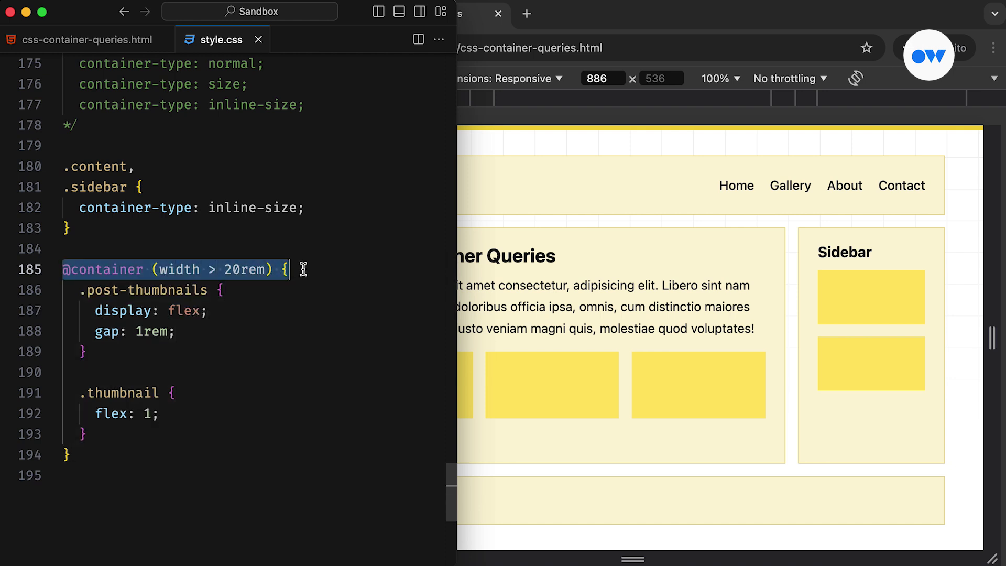
{"action": "left_click", "coordinate": [604, 285]}
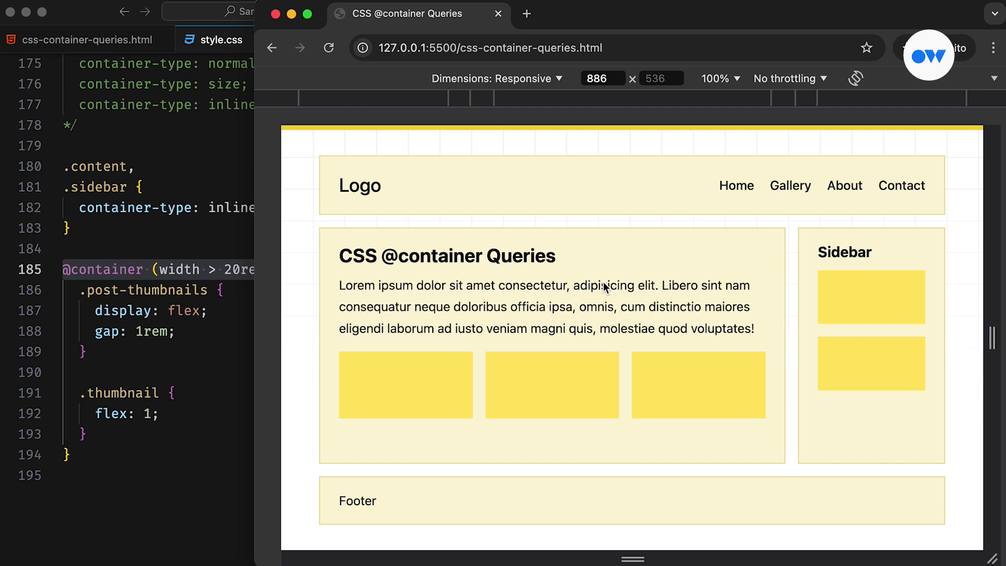
- Narrow the preview to 737px and then 369px, then widen it back to 906px
{"action": "mouse_move", "coordinate": [272, 339]}
{"action": "left_mouse_down"}
{"action": "mouse_move", "coordinate": [332, 352]}
{"action": "mouse_move", "coordinate": [377, 346]}
{"action": "left_mouse_up"}
{"action": "scroll", "coordinate": [411, 392], "scroll_direction": "down", "scroll_amount": 4}
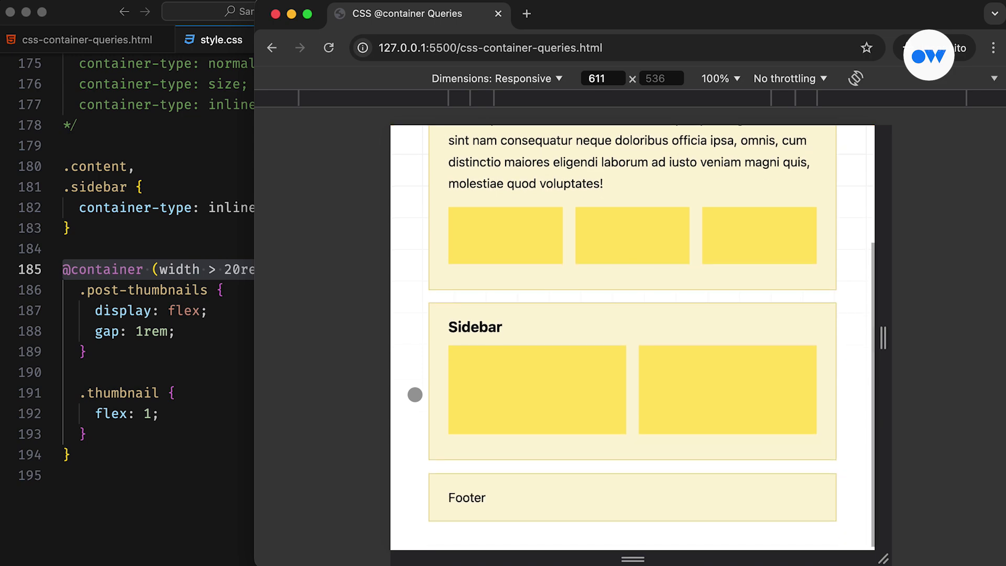
{"action": "scroll", "coordinate": [415, 395], "scroll_direction": "up", "scroll_amount": 5}
{"action": "left_click_drag", "start_coordinate": [387, 386], "coordinate": [493, 392]}
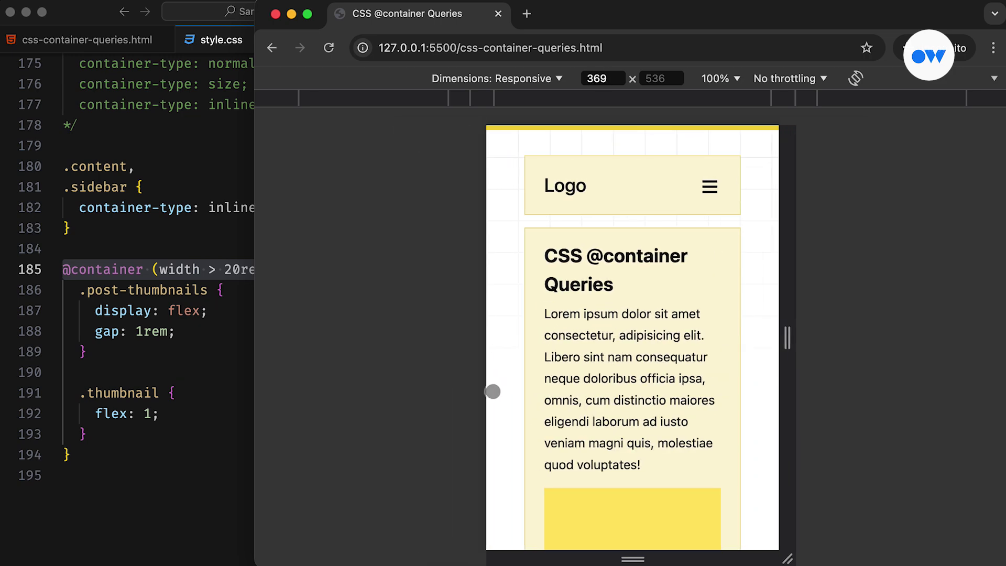
{"action": "scroll", "coordinate": [492, 391], "scroll_direction": "down", "scroll_amount": 3}
{"action": "scroll", "coordinate": [493, 392], "scroll_direction": "down", "scroll_amount": 3}
{"action": "scroll", "coordinate": [491, 391], "scroll_direction": "up", "scroll_amount": 6}
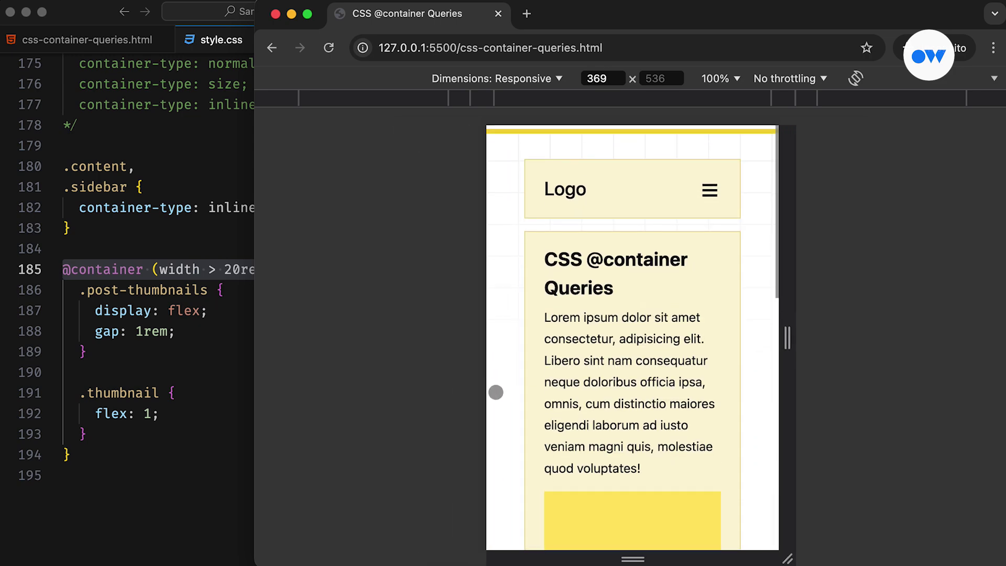
{"action": "left_click_drag", "start_coordinate": [492, 392], "coordinate": [269, 392]}
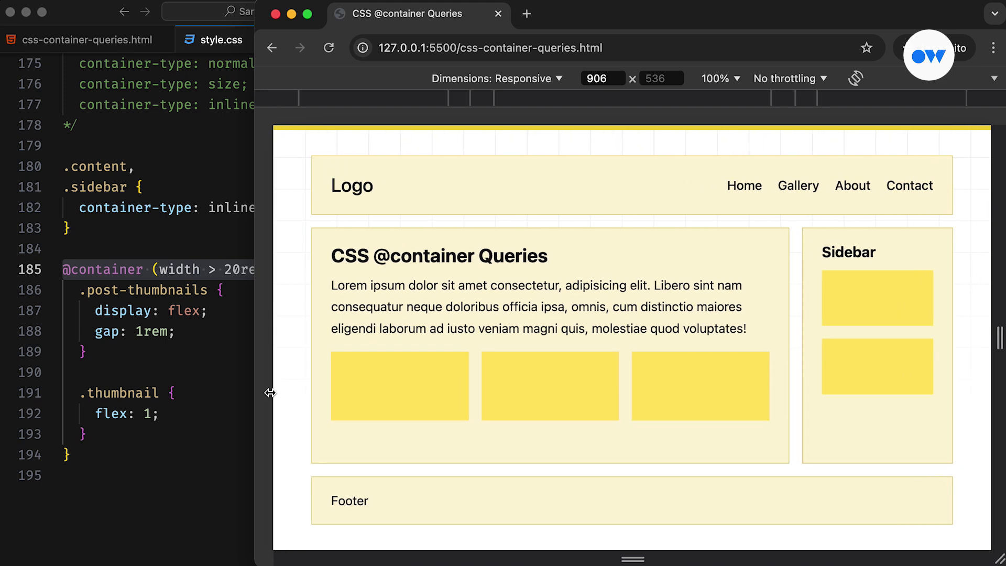
- Start a new .content rule and select its container-name declaration
{"action": "left_click", "coordinate": [197, 393]}
{"action": "scroll", "coordinate": [197, 393], "scroll_direction": "down", "scroll_amount": 1}
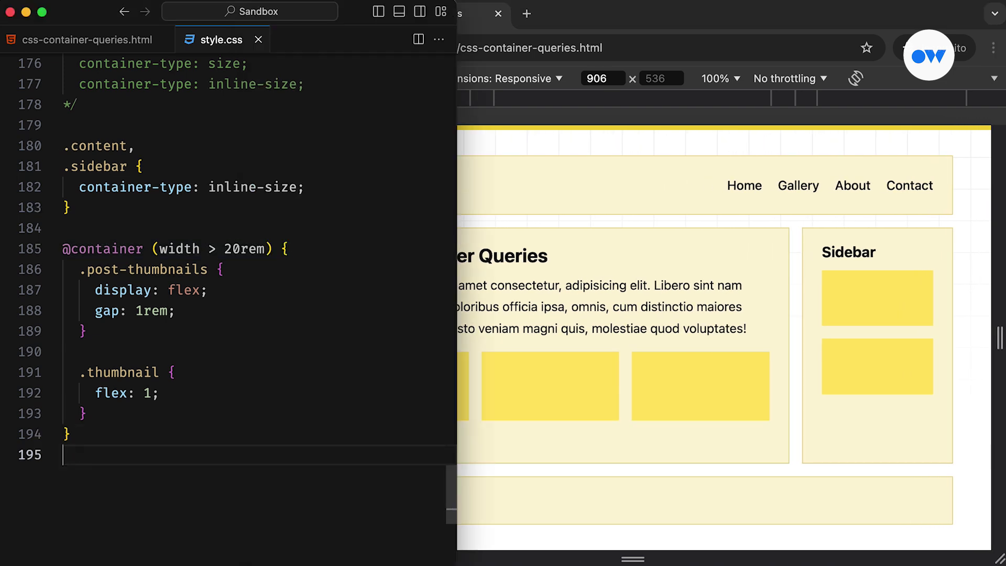
{"action": "left_click", "coordinate": [158, 433]}
{"action": "key", "text": "Up"}
{"action": "key", "text": "Up"}
{"action": "key", "text": "Up"}
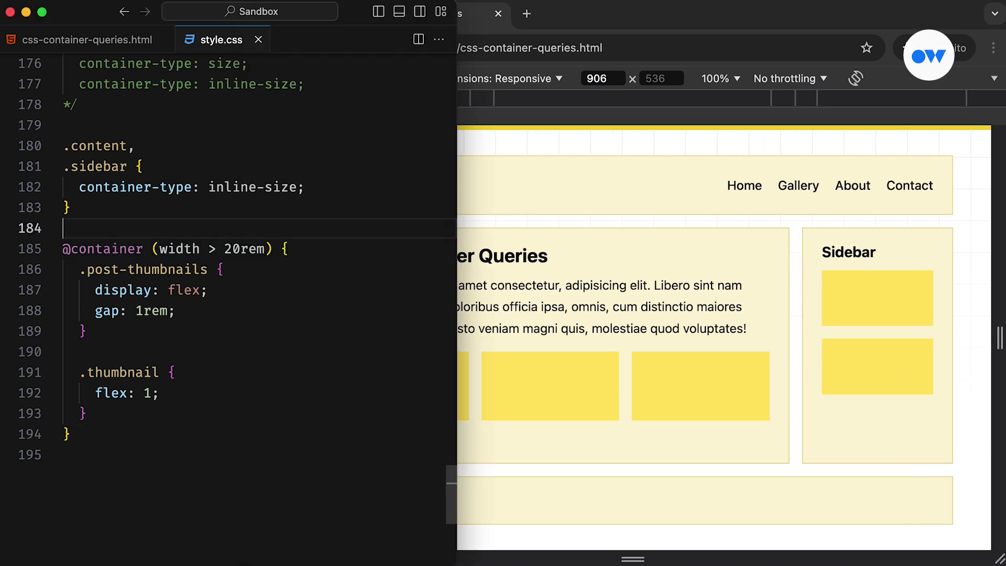
{"action": "key", "text": "Return"}
{"action": "type", "text": ".content {"}
{"action": "key", "text": "Return"}
{"action": "type", "text": "container-name: content;"}
{"action": "key", "text": "Return"}
{"action": "type", "text": "container-type: inline-size;"}
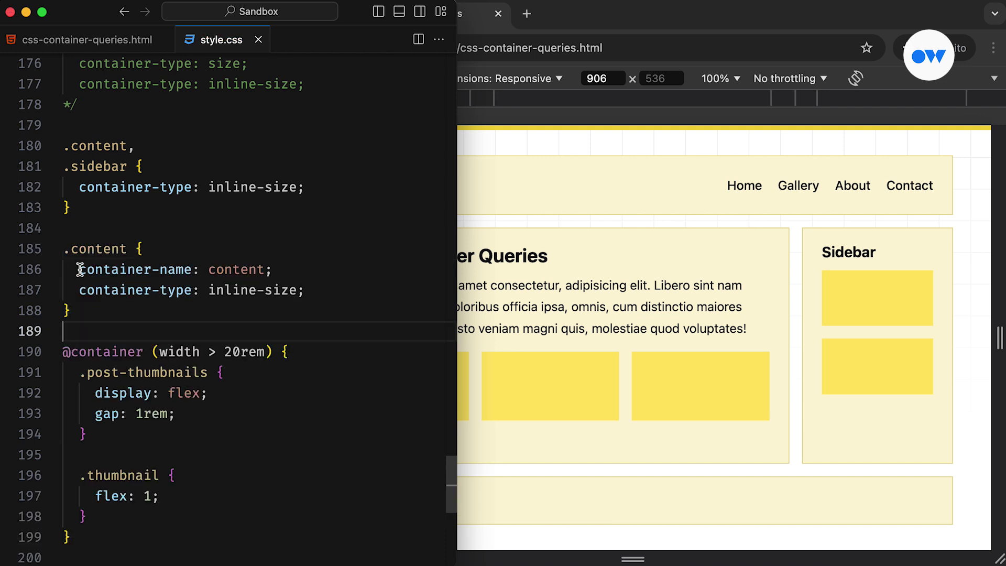
{"action": "left_click_drag", "start_coordinate": [79, 269], "coordinate": [281, 269]}
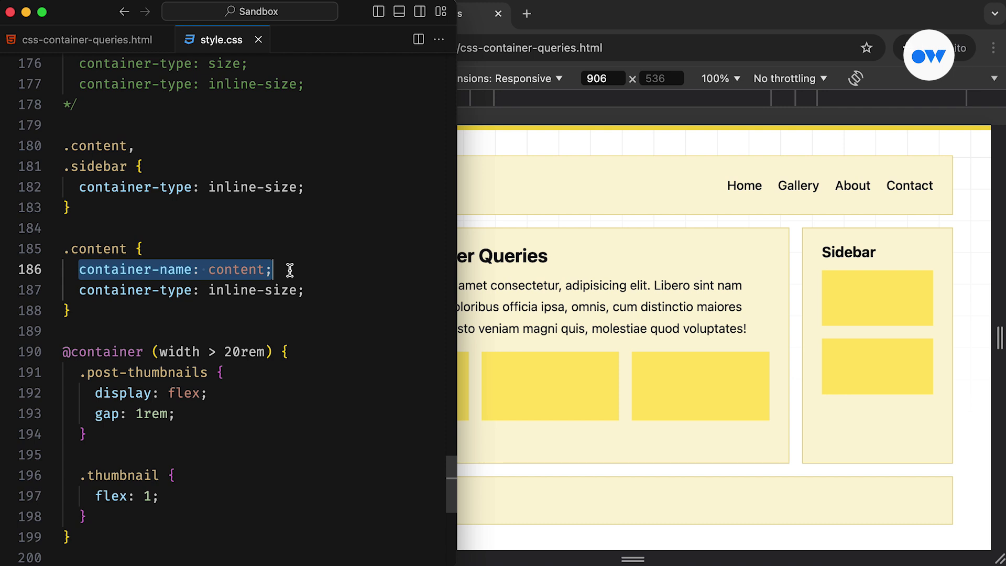
- Give .content container: content / inline-size, comment out the old name and type lines, save
{"action": "key", "text": "Down"}
{"action": "key", "text": "End"}
{"action": "key", "text": "Return"}
{"action": "type", "text": "container: content / inline-size;"}
{"action": "key", "text": "Up"}
{"action": "key", "text": "Up"}
{"action": "key", "text": "super+slash"}
{"action": "key", "text": "Down"}
{"action": "key", "text": "Left"}
{"action": "key", "text": "super+slash"}
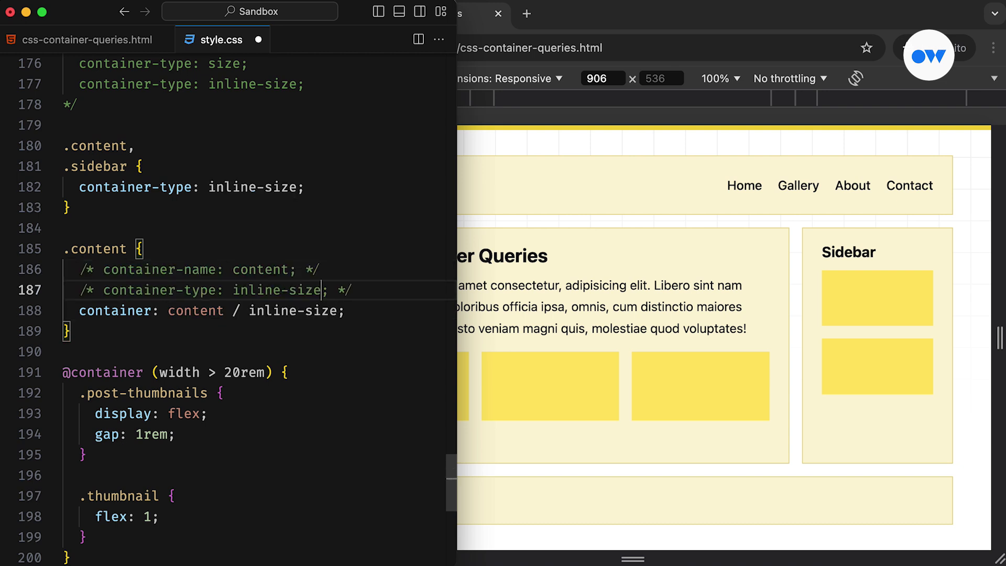
{"action": "key", "text": "End"}
{"action": "key", "text": "super+s"}
- Add a .sidebar rule with container: sidebar / inline-size and save
{"action": "key", "text": "Down"}
{"action": "key", "text": "Down"}
{"action": "key", "text": "Return"}
{"action": "key", "text": "Return"}
{"action": "key", "text": "Up"}
{"action": "key", "text": "Down"}
{"action": "type", "text": ".sidebar {   container: sidebar / inline-size;"}
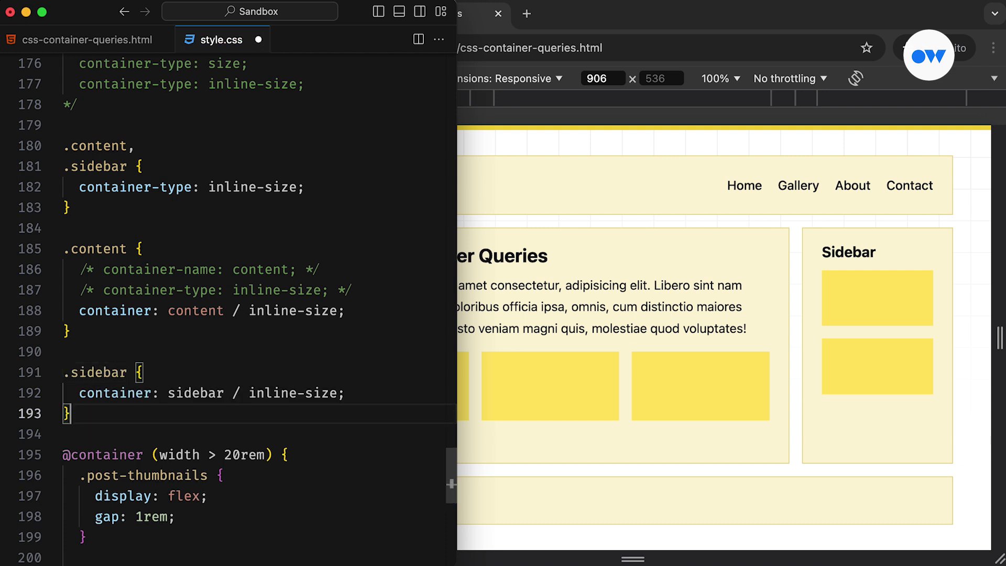
{"action": "key", "text": "super+s"}
{"action": "key", "text": "Down"}
{"action": "scroll", "coordinate": [228, 296], "scroll_direction": "down", "scroll_amount": 5}
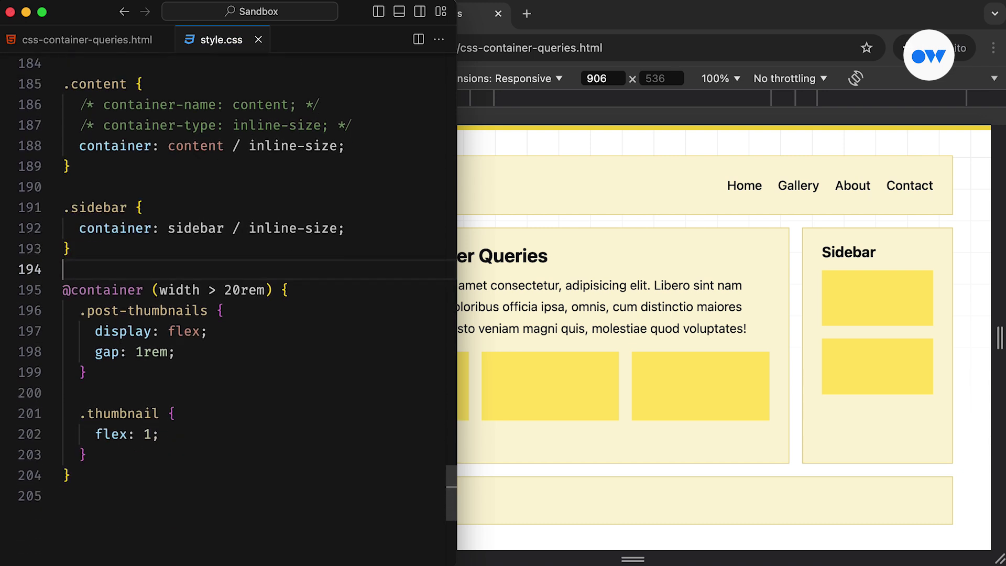
{"action": "scroll", "coordinate": [228, 296], "scroll_direction": "down", "scroll_amount": 3}
{"action": "key", "text": "super+Down"}
{"action": "key", "text": "Return"}
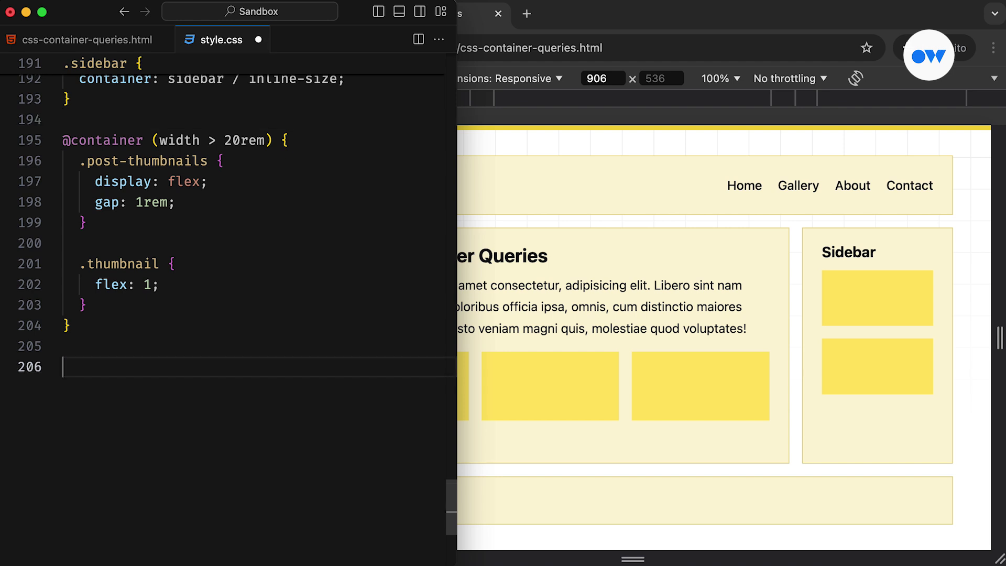
{"action": "type", "text": "@container content"}
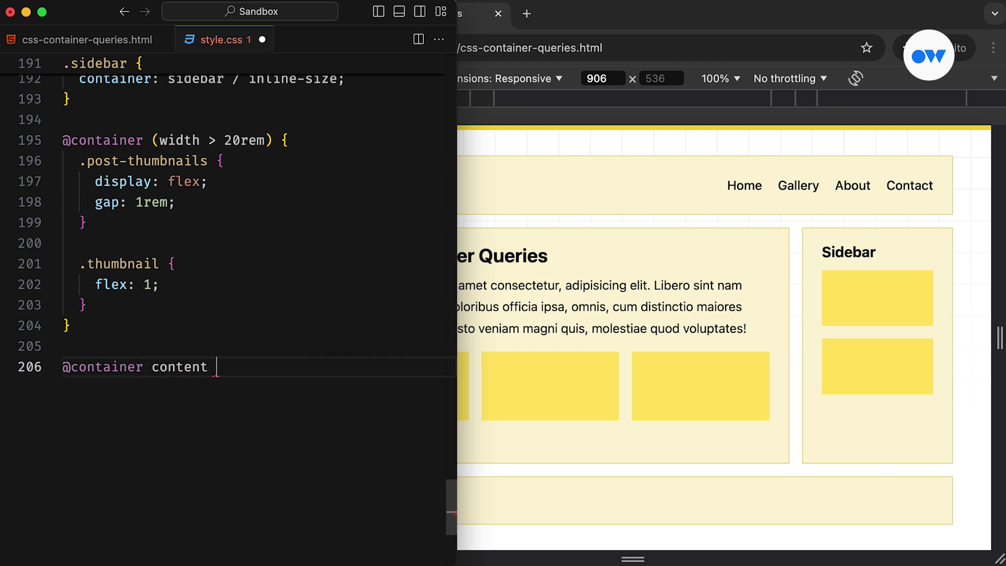
{"action": "type", "text": "(width > 20rem) {   .post-thumbnails {     background-color: darkkhaki;     padding: 1rem;   }    .thumbnail {     margin-block-end: 0;   } }"}
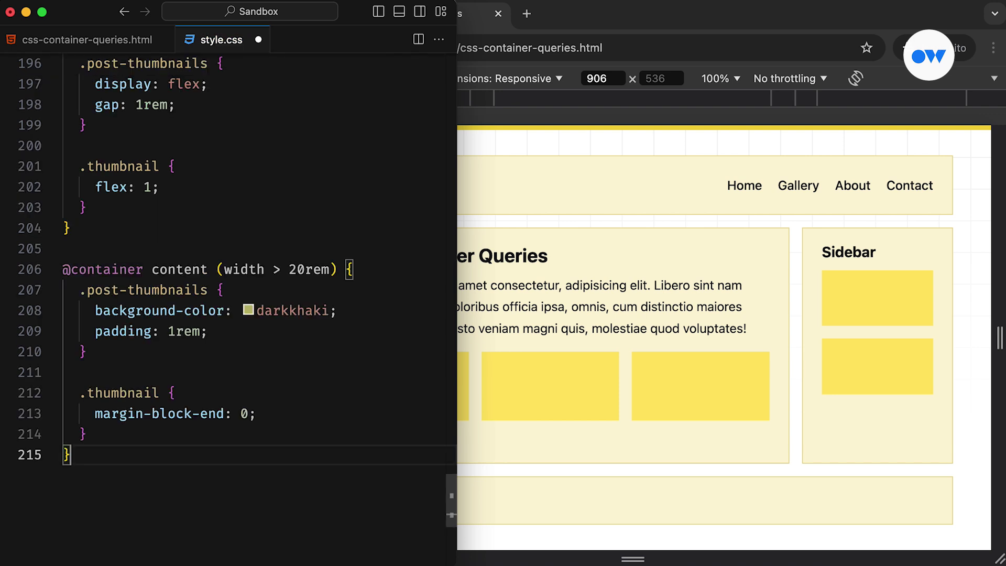
{"action": "key", "text": "super+s"}
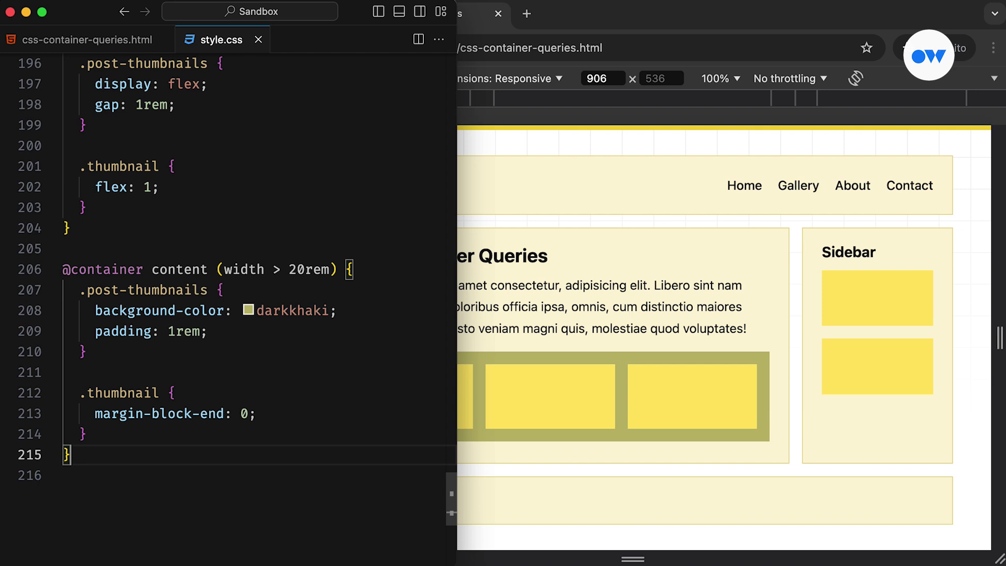
- Narrow the Chrome preview viewport to about 559 px to check the khaki thumbnail row
{"action": "left_click", "coordinate": [464, 370]}
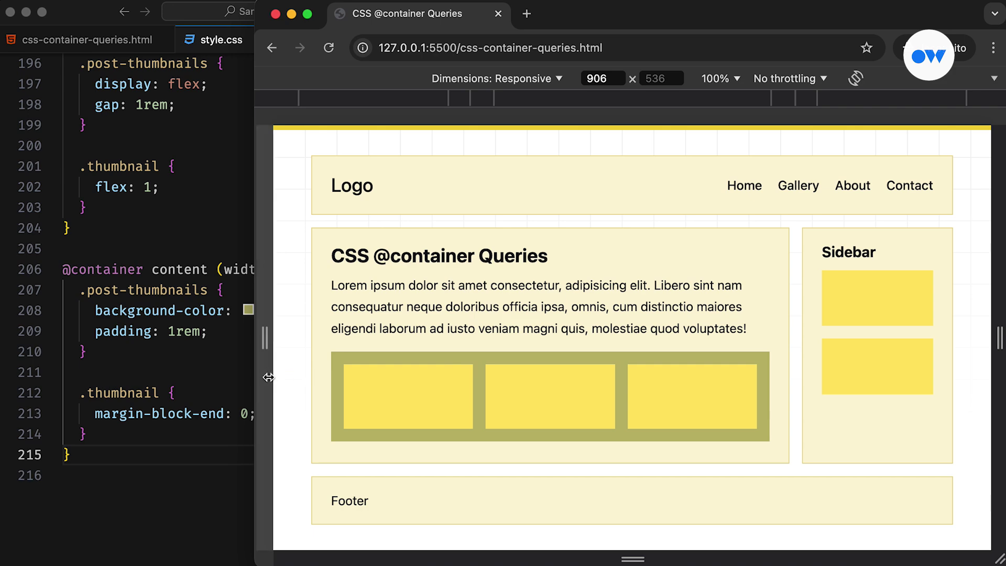
{"action": "mouse_move", "coordinate": [268, 377]}
{"action": "left_mouse_down"}
{"action": "mouse_move", "coordinate": [333, 366]}
{"action": "mouse_move", "coordinate": [456, 369]}
{"action": "mouse_move", "coordinate": [277, 381]}
{"action": "left_mouse_up"}
{"action": "scroll", "coordinate": [420, 371], "scroll_direction": "down", "scroll_amount": 3}
{"action": "scroll", "coordinate": [420, 370], "scroll_direction": "up", "scroll_amount": 1}
{"action": "scroll", "coordinate": [420, 370], "scroll_direction": "up", "scroll_amount": 2}
{"action": "scroll", "coordinate": [467, 382], "scroll_direction": "down", "scroll_amount": 3}
{"action": "scroll", "coordinate": [469, 382], "scroll_direction": "down", "scroll_amount": 4}
{"action": "scroll", "coordinate": [468, 382], "scroll_direction": "up", "scroll_amount": 5}
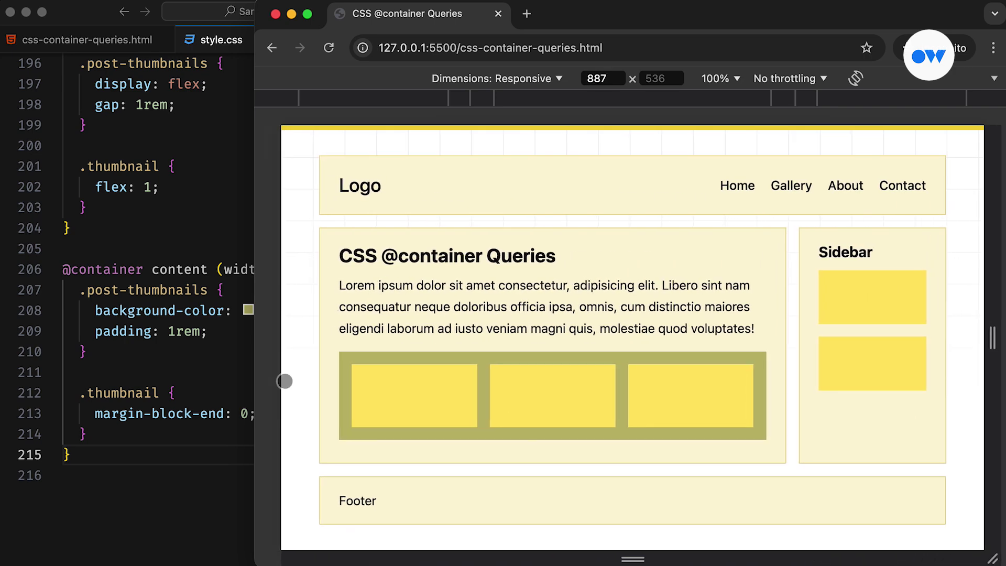
- Rewrite the content container query as (20rem < width < 35rem) and save the stylesheet
{"action": "left_click", "coordinate": [196, 457]}
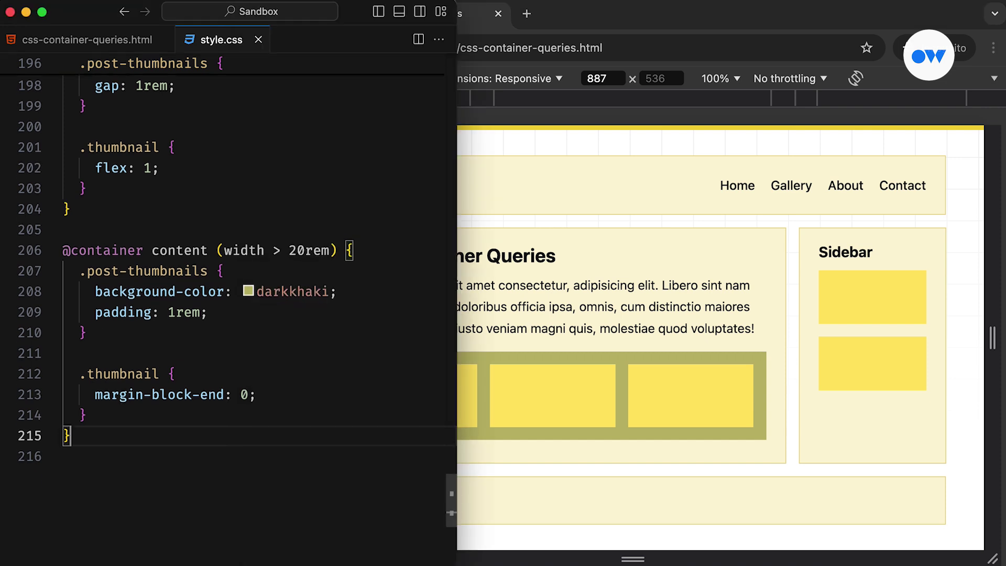
{"action": "scroll", "coordinate": [236, 314], "scroll_direction": "down", "scroll_amount": 1}
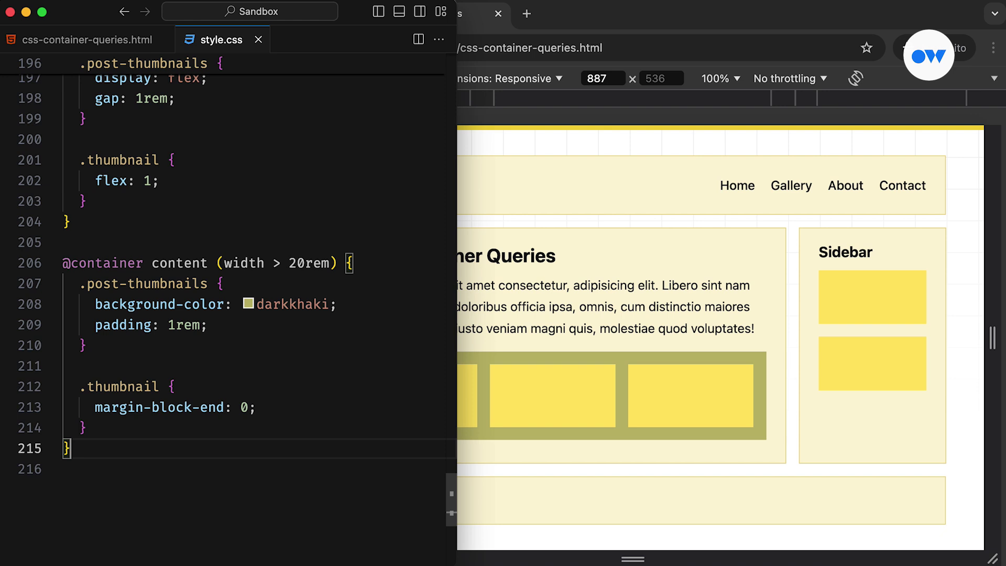
{"action": "key", "text": "Up"}
{"action": "key", "text": "Up"}
{"action": "key", "text": "Up"}
{"action": "key", "text": "Up"}
{"action": "key", "text": "Up"}
{"action": "key", "text": "Up"}
{"action": "key", "text": "Up"}
{"action": "key", "text": "Up"}
{"action": "key", "text": "Up"}
{"action": "key", "text": "End"}
{"action": "key", "text": "Left"}
{"action": "key", "text": "Left"}
{"action": "type", "text": "and (width < 35rem"}
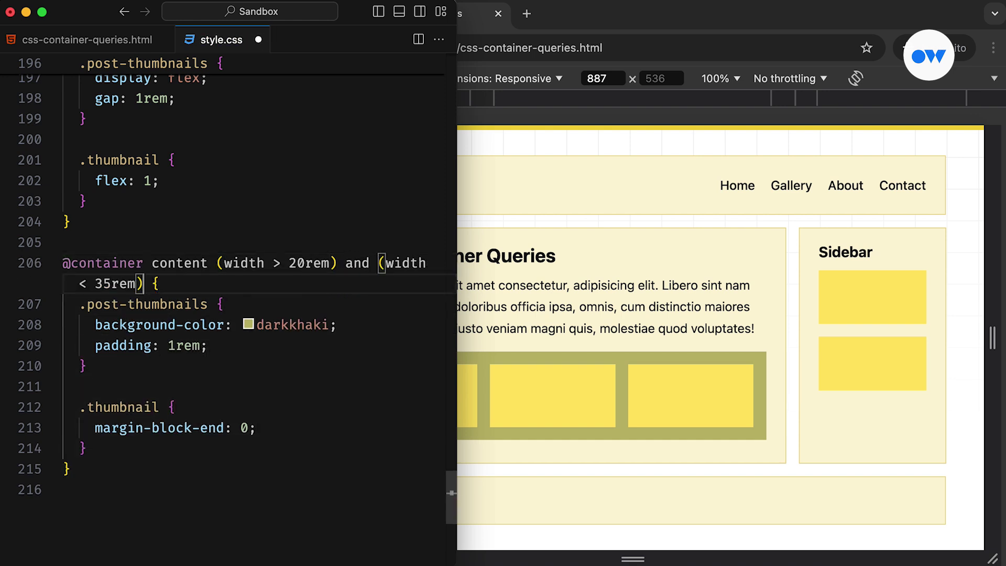
{"action": "key", "text": "ctrl+s"}
{"action": "key", "text": "Down"}
{"action": "key", "text": "Down"}
{"action": "key", "text": "Down"}
{"action": "mouse_move", "coordinate": [455, 359]}
{"action": "left_mouse_down"}
{"action": "mouse_move", "coordinate": [568, 359]}
{"action": "mouse_move", "coordinate": [545, 359]}
{"action": "left_mouse_up"}
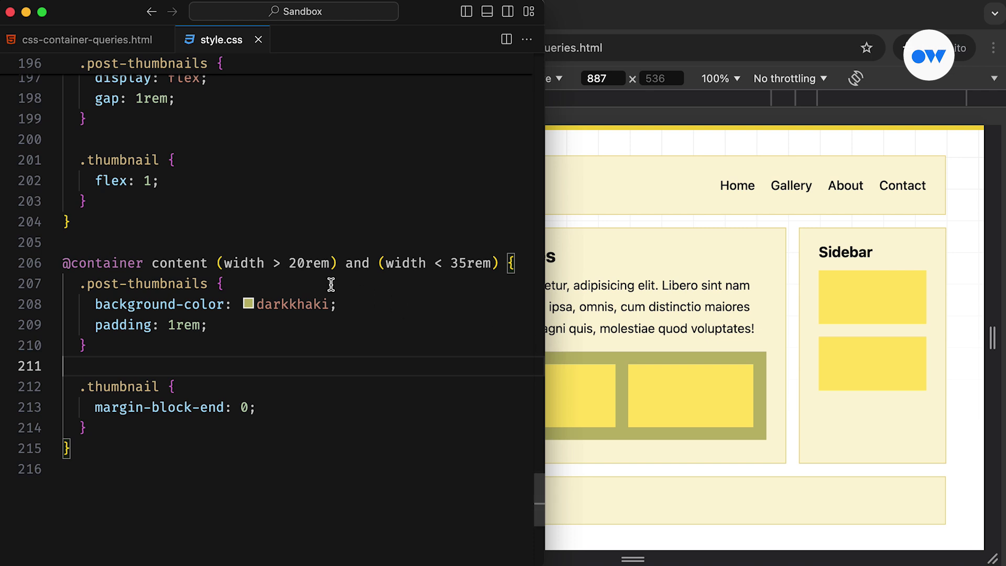
{"action": "left_click_drag", "start_coordinate": [224, 263], "coordinate": [286, 263]}
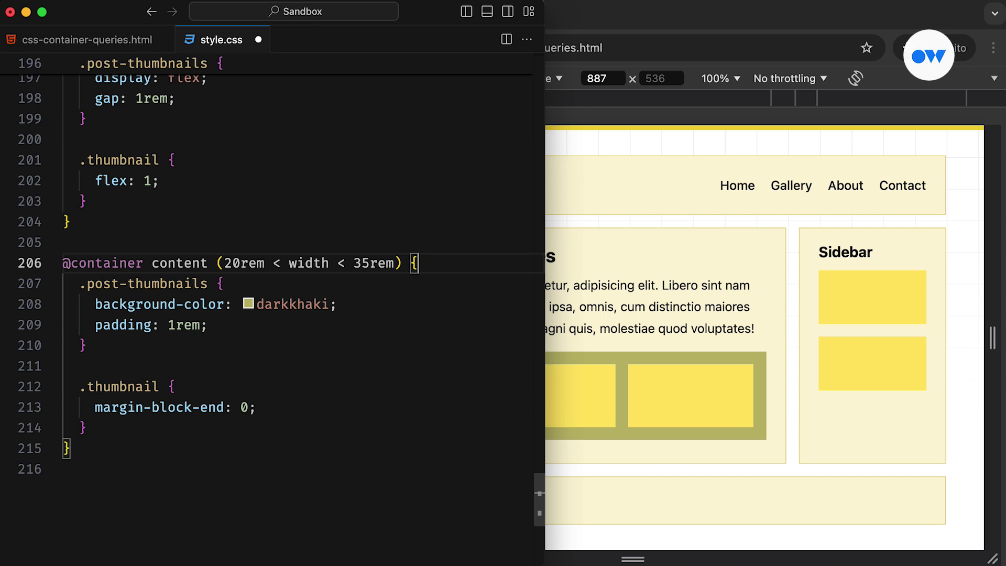
{"action": "key", "text": "cmd+s"}
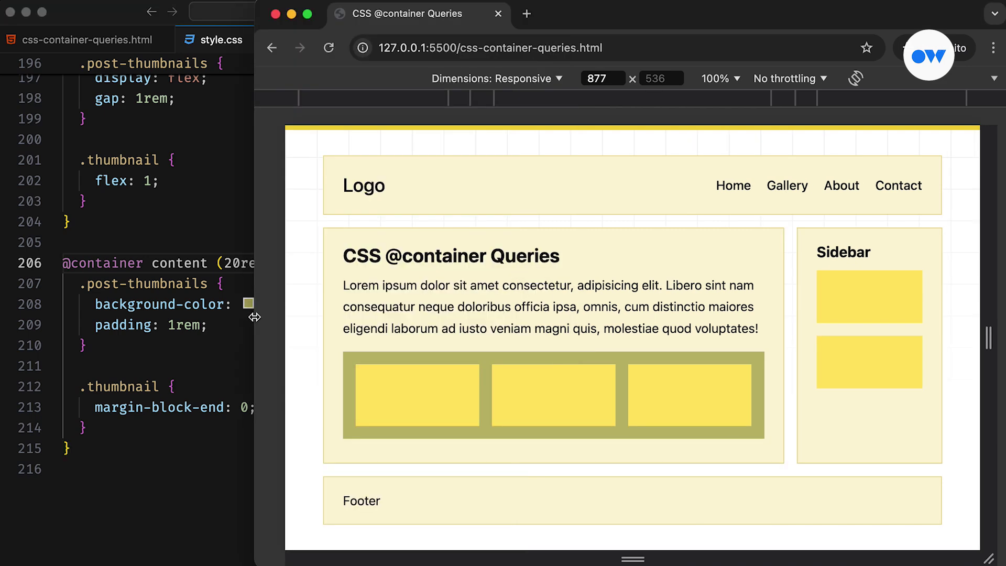
- Resize the Chrome preview past 1000 px and back down to 845 px, then return to the editor
{"action": "left_click_drag", "start_coordinate": [254, 314], "coordinate": [110, 328]}
{"action": "mouse_move", "coordinate": [214, 329]}
{"action": "left_mouse_down"}
{"action": "mouse_move", "coordinate": [145, 313]}
{"action": "mouse_move", "coordinate": [231, 315]}
{"action": "mouse_move", "coordinate": [182, 313]}
{"action": "mouse_move", "coordinate": [218, 312]}
{"action": "left_mouse_up"}
{"action": "left_click_drag", "start_coordinate": [112, 353], "coordinate": [165, 356]}
{"action": "left_click", "coordinate": [118, 358]}
{"action": "scroll", "coordinate": [275, 306], "scroll_direction": "up", "scroll_amount": 2}
{"action": "scroll", "coordinate": [275, 306], "scroll_direction": "up", "scroll_amount": 3}
{"action": "scroll", "coordinate": [275, 307], "scroll_direction": "up", "scroll_amount": 2}
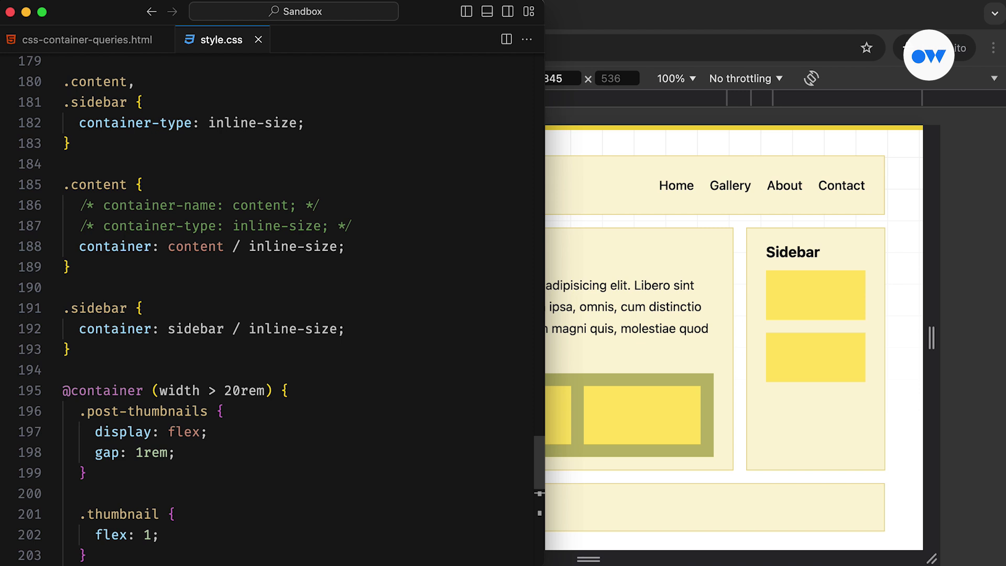
- Change line 188's container value from content / inline-size to content / size and save
{"action": "left_click", "coordinate": [249, 246]}
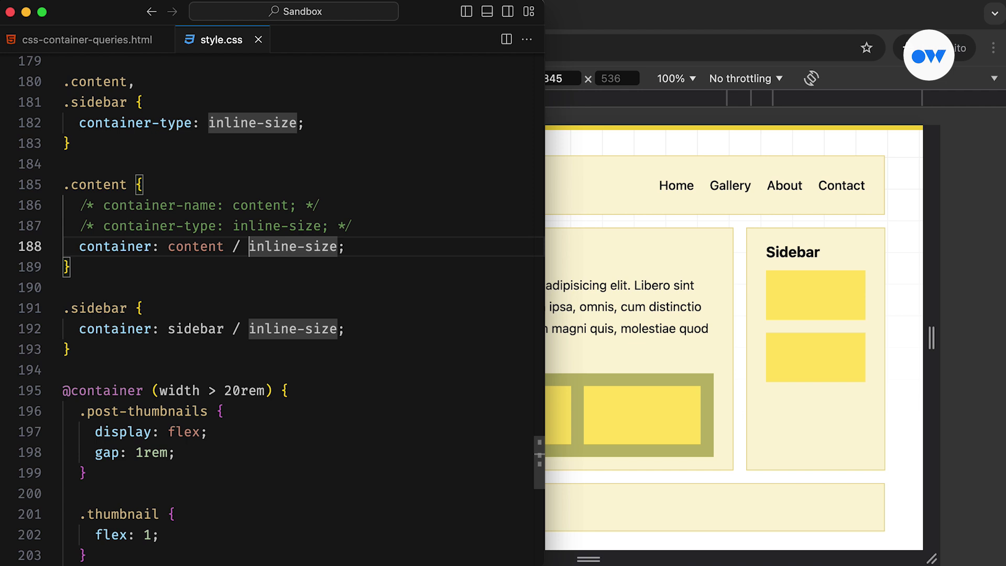
{"action": "key", "text": "Right"}
{"action": "key", "text": "Right"}
{"action": "key", "text": "Right"}
{"action": "key", "text": "Right"}
{"action": "key", "text": "Right"}
{"action": "key", "text": "Right"}
{"action": "key", "text": "Right"}
{"action": "key", "text": "alt+BackSpace"}
{"action": "key", "text": "End"}
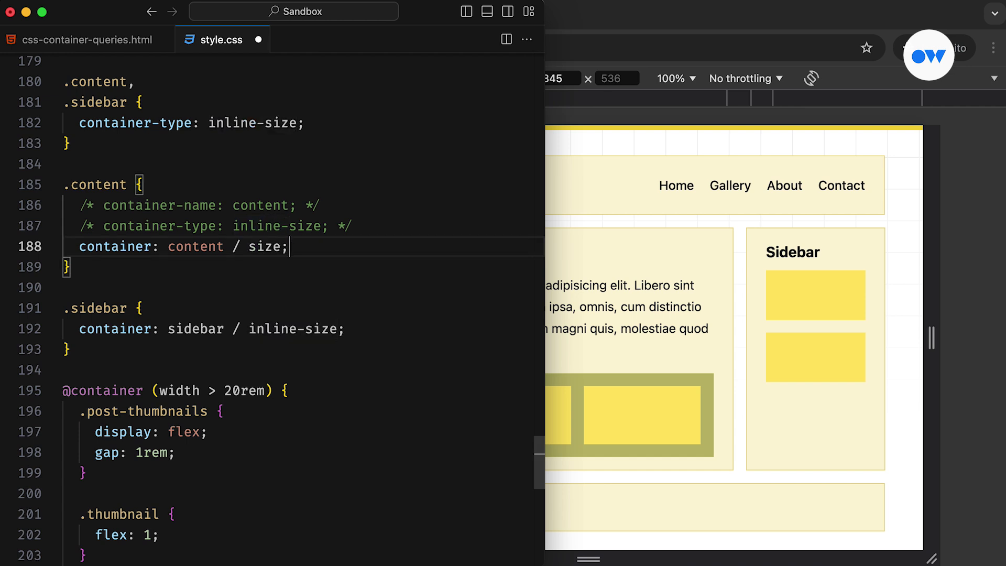
{"action": "key", "text": "cmd+s"}
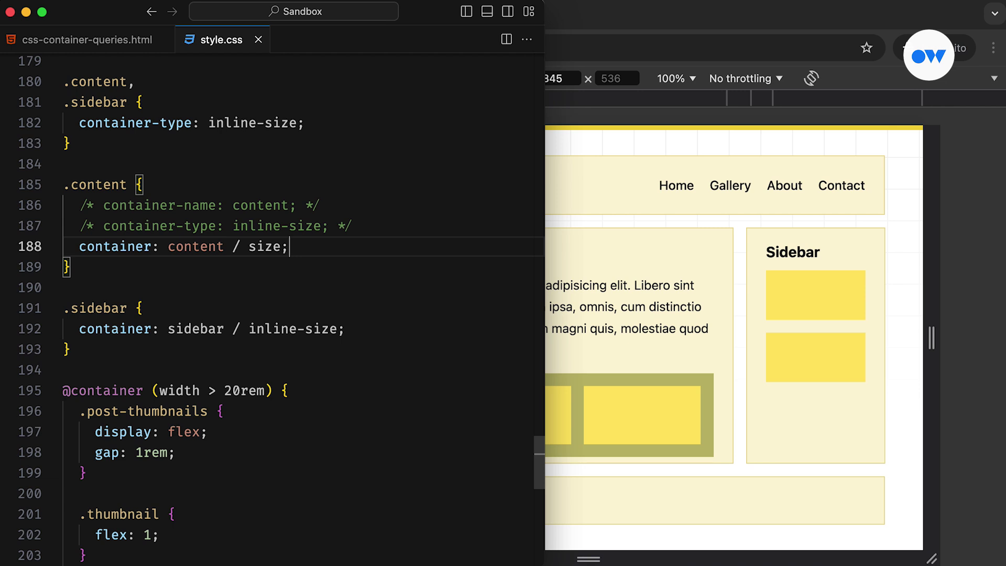
- Narrow the Chrome preview to a mobile width, then widen it to about 595 px
{"action": "left_click", "coordinate": [813, 287]}
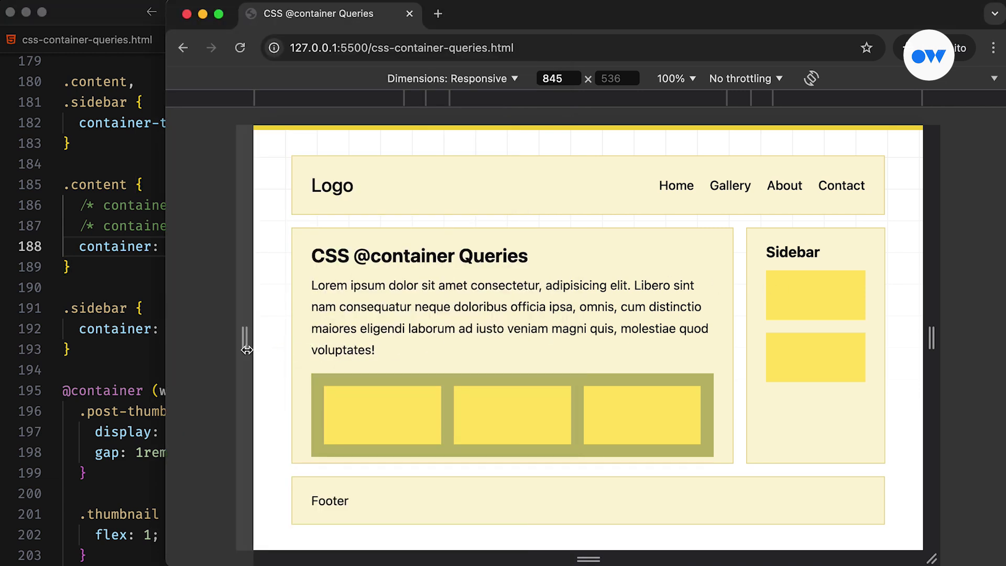
{"action": "left_click_drag", "start_coordinate": [245, 348], "coordinate": [456, 339]}
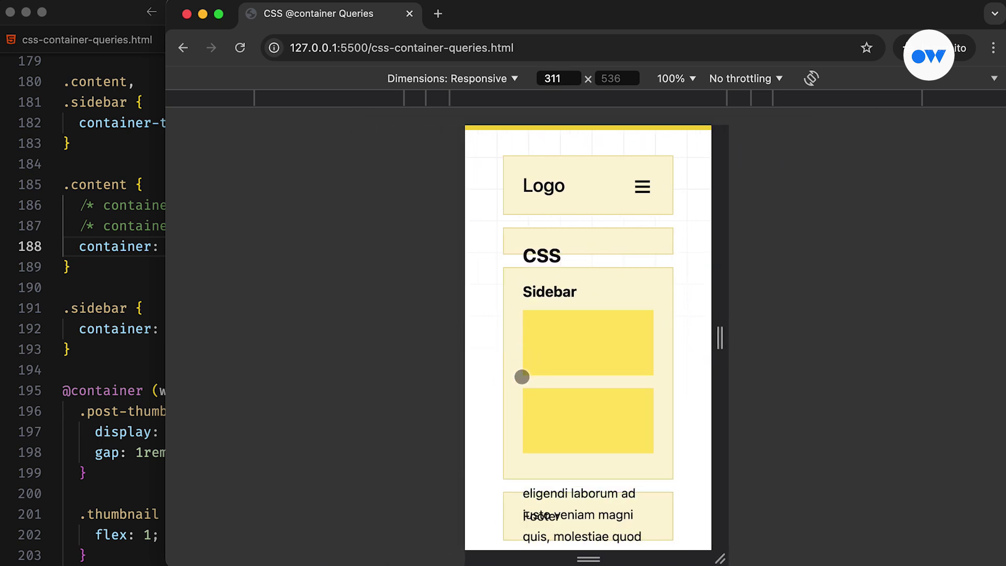
{"action": "scroll", "coordinate": [494, 385], "scroll_direction": "down", "scroll_amount": 2}
{"action": "scroll", "coordinate": [495, 385], "scroll_direction": "up", "scroll_amount": 3}
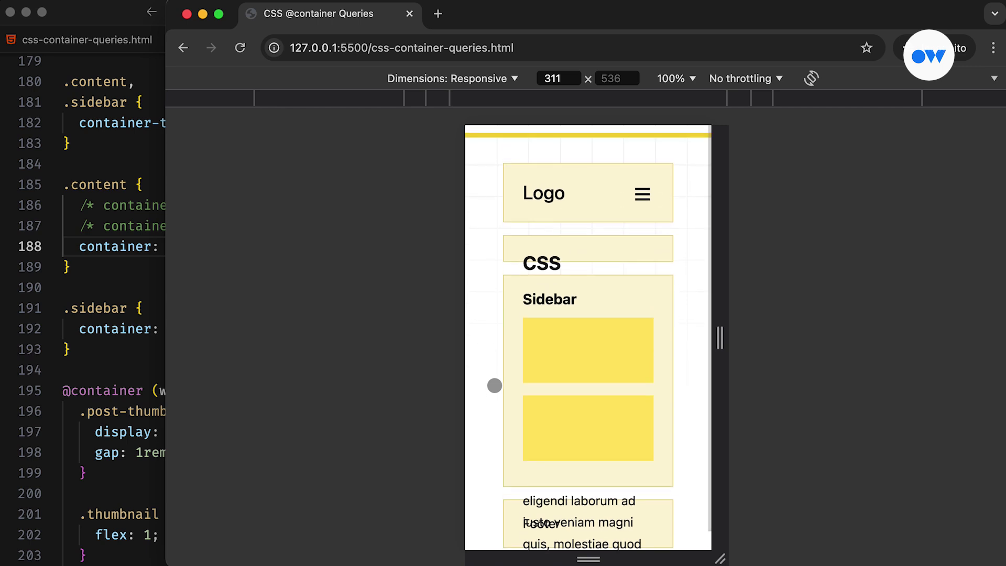
{"action": "scroll", "coordinate": [494, 385], "scroll_direction": "down", "scroll_amount": 1}
{"action": "scroll", "coordinate": [494, 385], "scroll_direction": "up", "scroll_amount": 2}
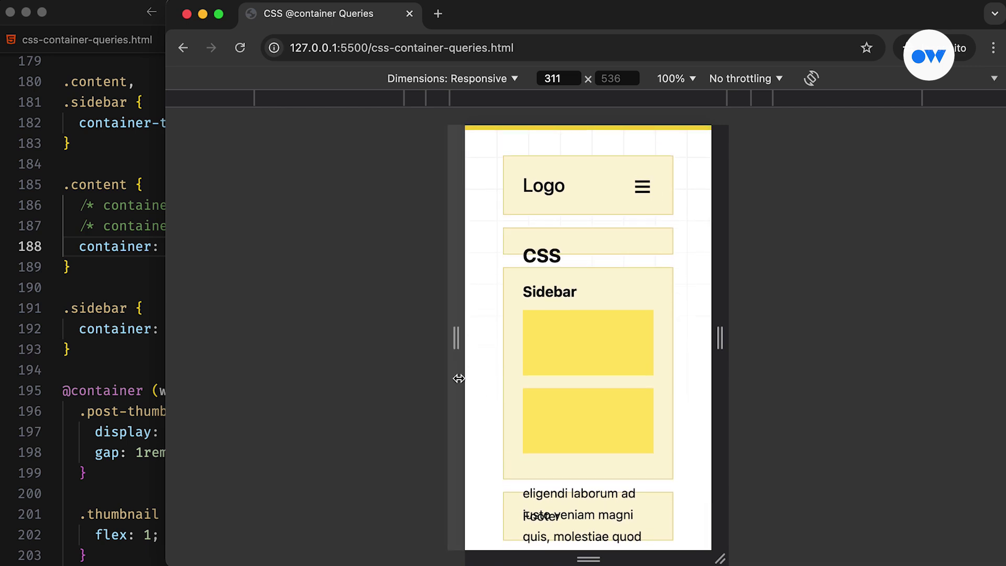
{"action": "mouse_move", "coordinate": [459, 378]}
{"action": "left_mouse_down"}
{"action": "mouse_move", "coordinate": [272, 402]}
{"action": "mouse_move", "coordinate": [346, 394]}
{"action": "left_mouse_up"}
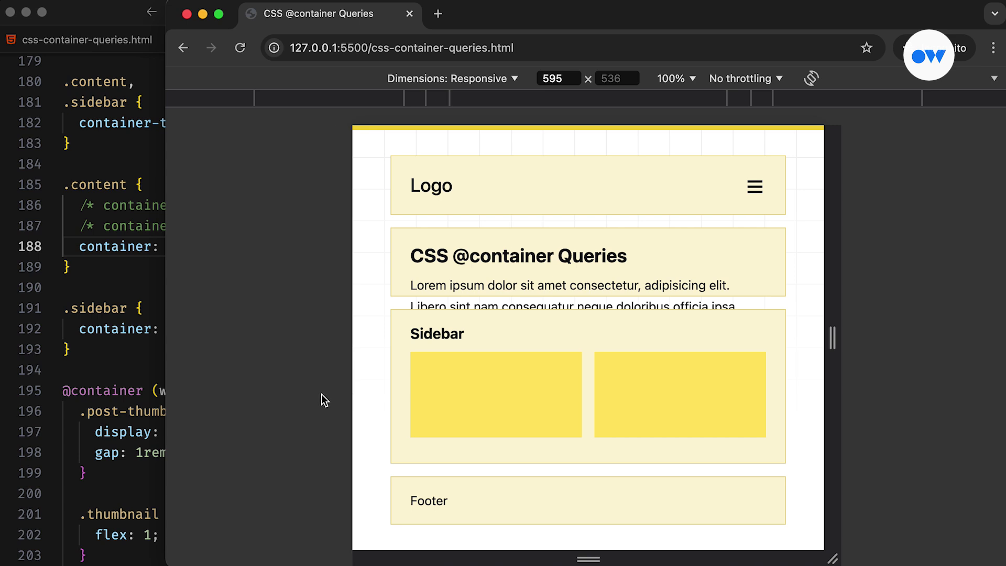
- Restore content / inline-size on line 188, save, and widen the Chrome preview to about 891 px
{"action": "left_click", "coordinate": [133, 369]}
{"action": "left_click", "coordinate": [246, 251]}
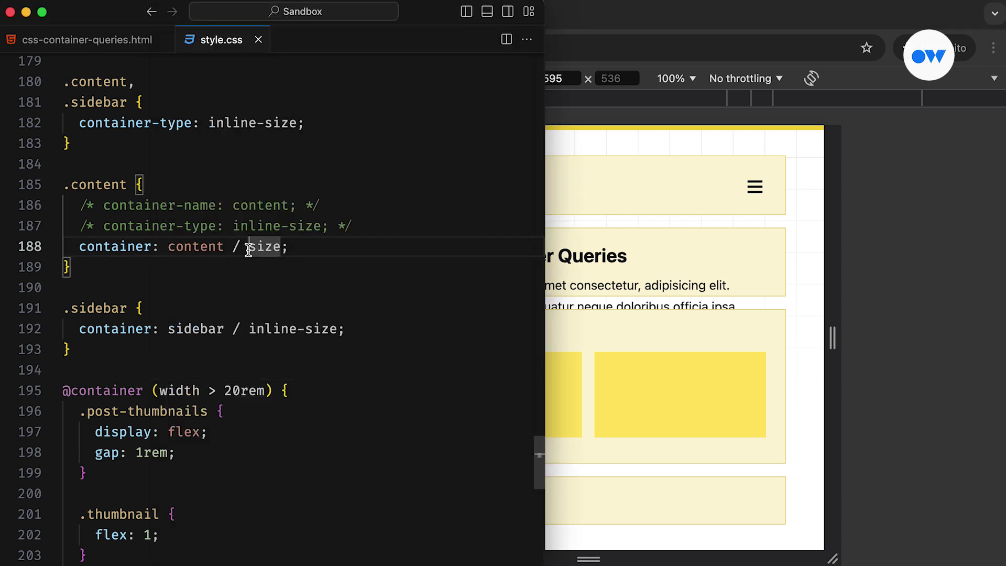
{"action": "type", "text": "inline-"}
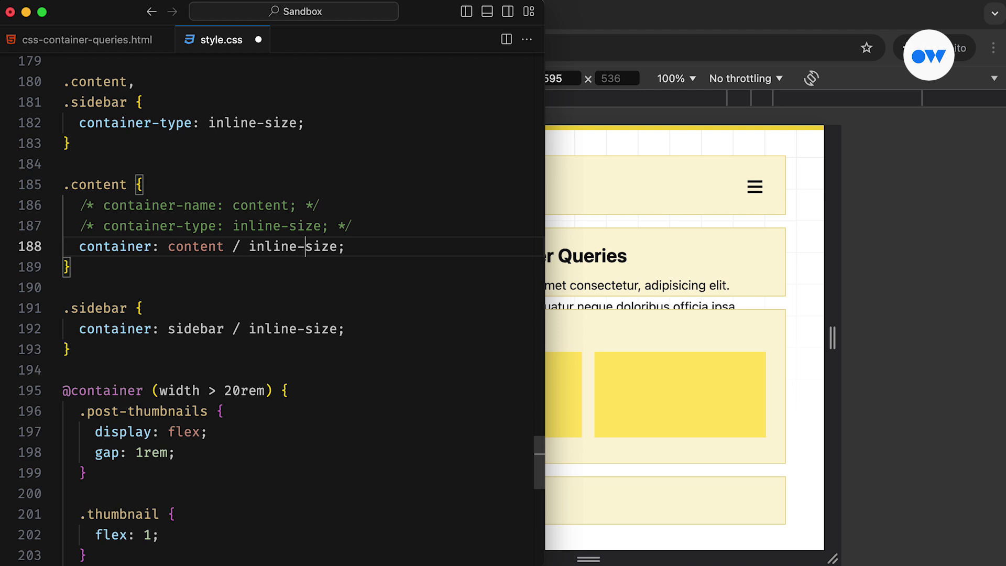
{"action": "key", "text": "End"}
{"action": "key", "text": "super+s"}
{"action": "left_click", "coordinate": [545, 263]}
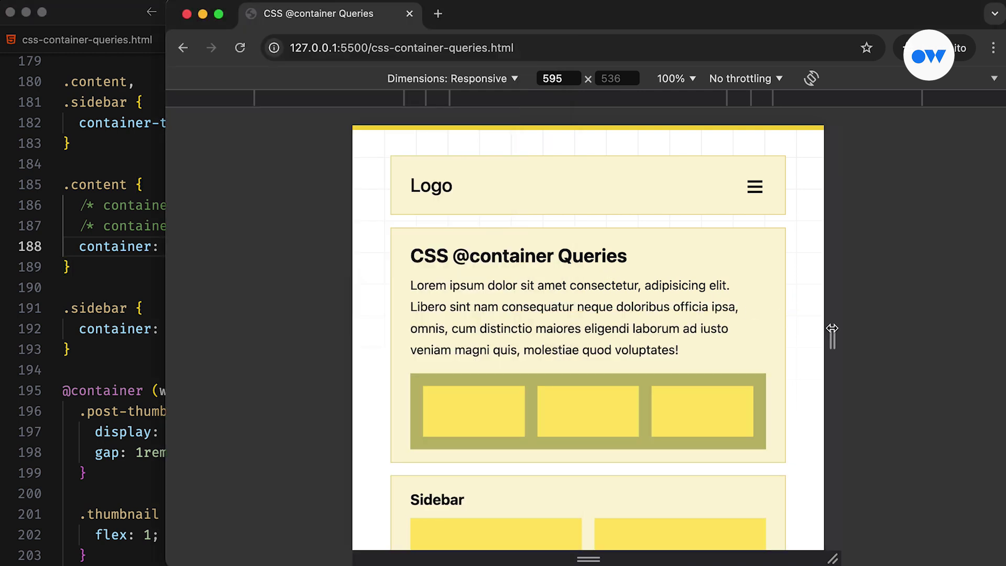
{"action": "left_click_drag", "start_coordinate": [832, 329], "coordinate": [949, 327]}
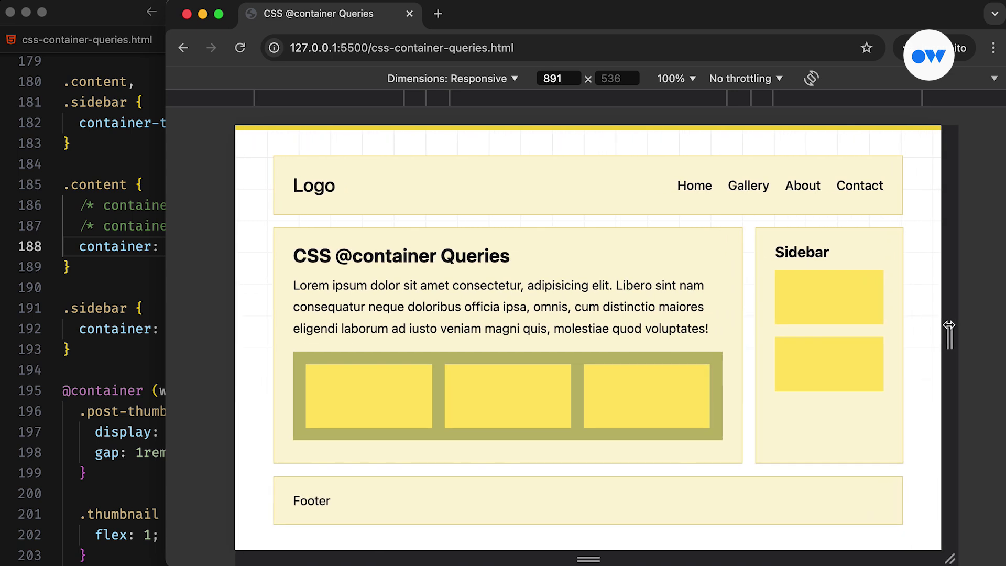
- Add a --bg-color: darkkhaki custom property inside the .post-thumbnails rule
{"action": "key", "text": "super+Tab"}
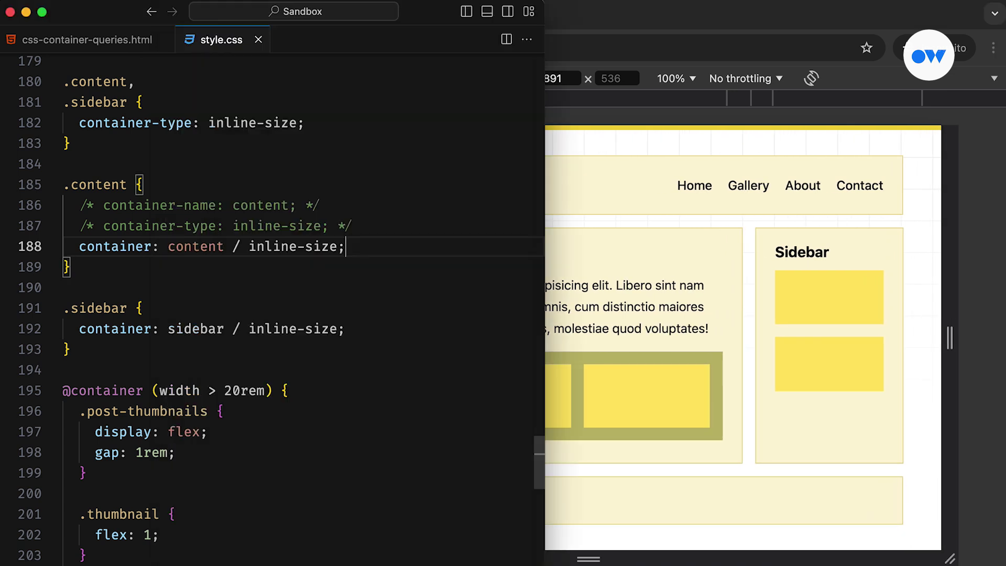
{"action": "scroll", "coordinate": [273, 310], "scroll_direction": "down", "scroll_amount": 2}
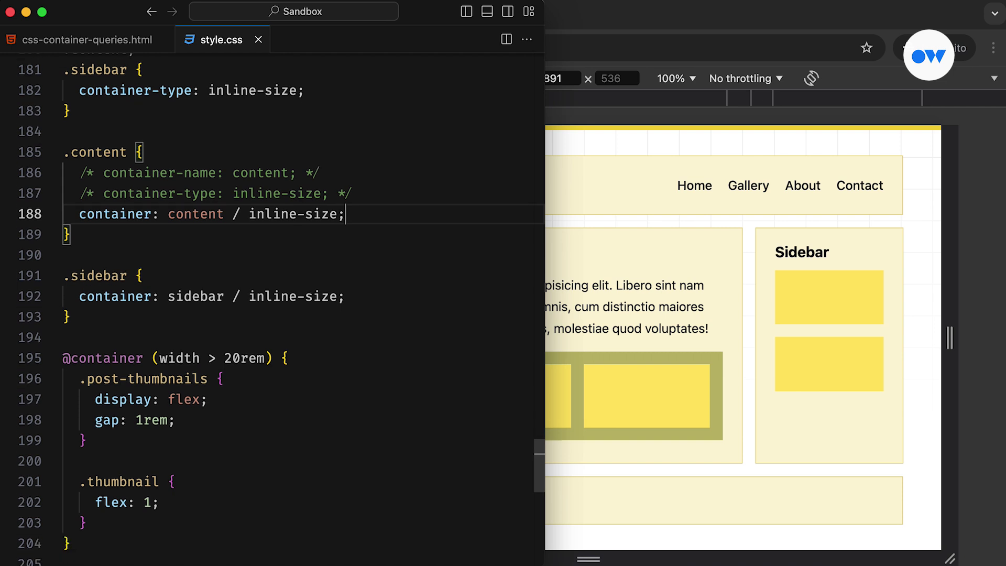
{"action": "scroll", "coordinate": [273, 311], "scroll_direction": "down", "scroll_amount": 5}
{"action": "scroll", "coordinate": [273, 310], "scroll_direction": "down", "scroll_amount": 3}
{"action": "scroll", "coordinate": [273, 311], "scroll_direction": "down", "scroll_amount": 1}
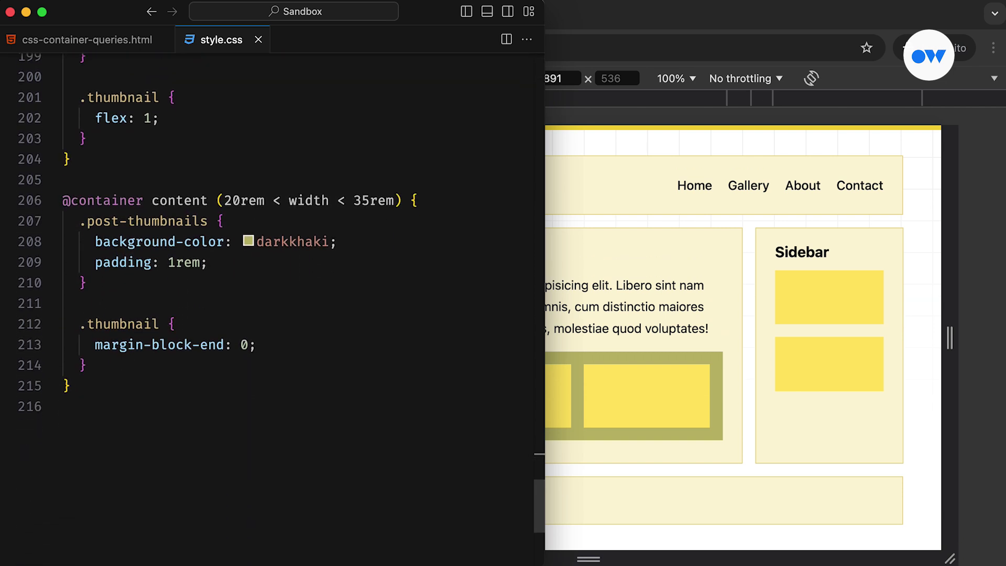
{"action": "left_click", "coordinate": [226, 221]}
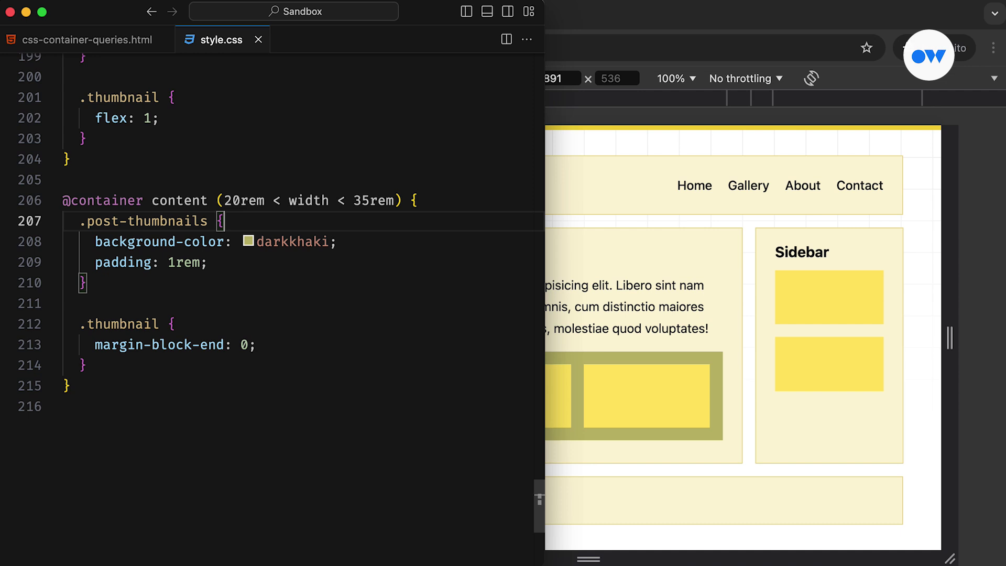
{"action": "key", "text": "Return"}
{"action": "type", "text": "--bg-color"}
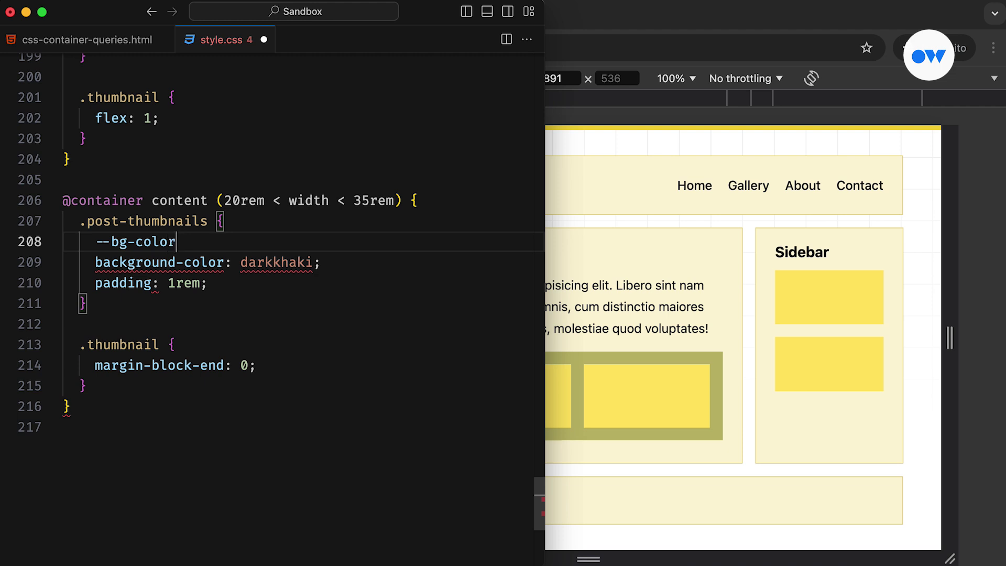
{"action": "type", "text": ": darkkhaki;"}
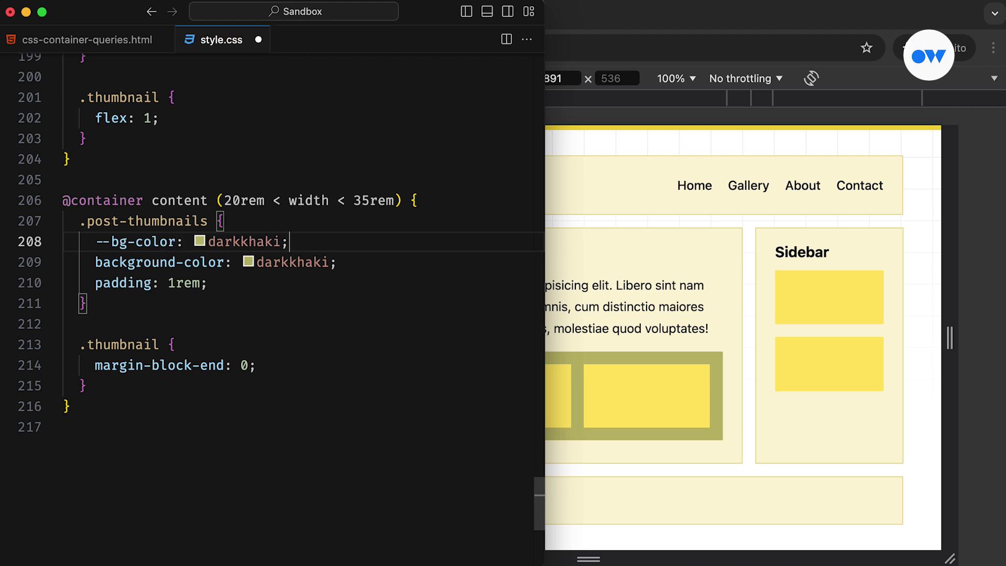
{"action": "key", "text": "Return"}
- Comment out the old background-color line, use background-color: var(--bg-color) instead, and save
{"action": "key", "text": "Down"}
{"action": "key", "text": "shift+alt+Down"}
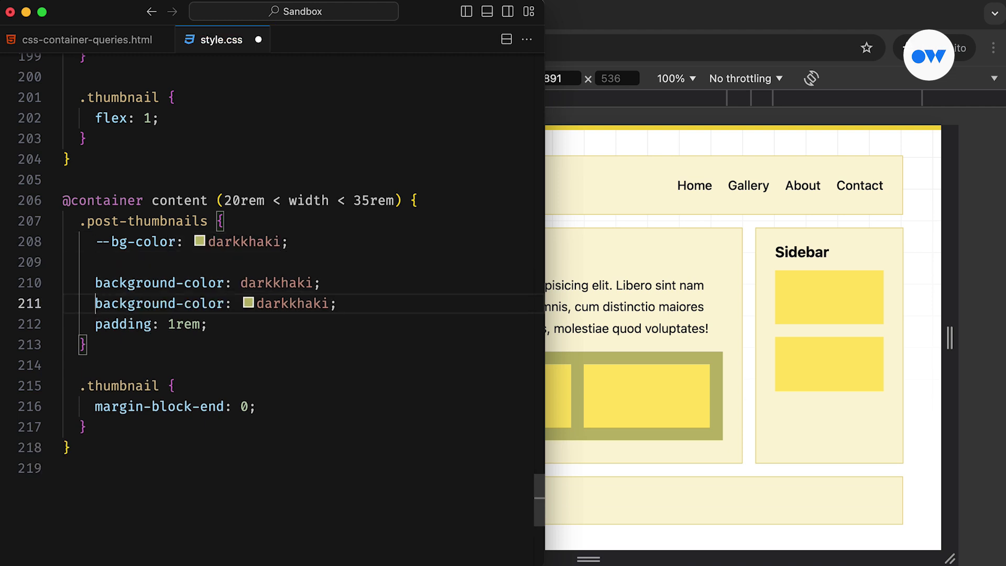
{"action": "key", "text": "Up"}
{"action": "key", "text": "super+slash"}
{"action": "key", "text": "Down"}
{"action": "key", "text": "Home"}
{"action": "key", "text": "shift+End"}
{"action": "type", "text": "background-color: var(--bg-color);"}
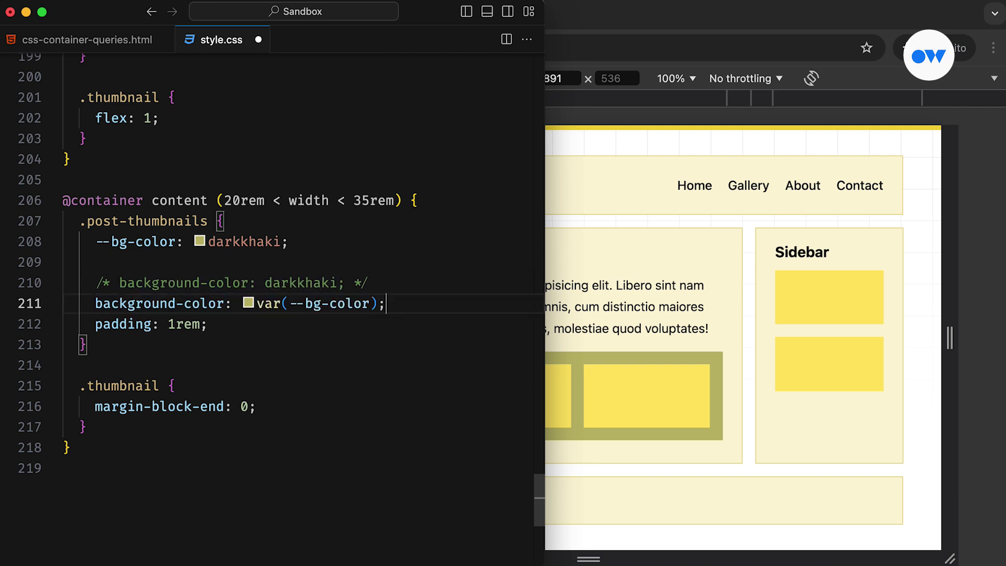
{"action": "key", "text": "super+s"}
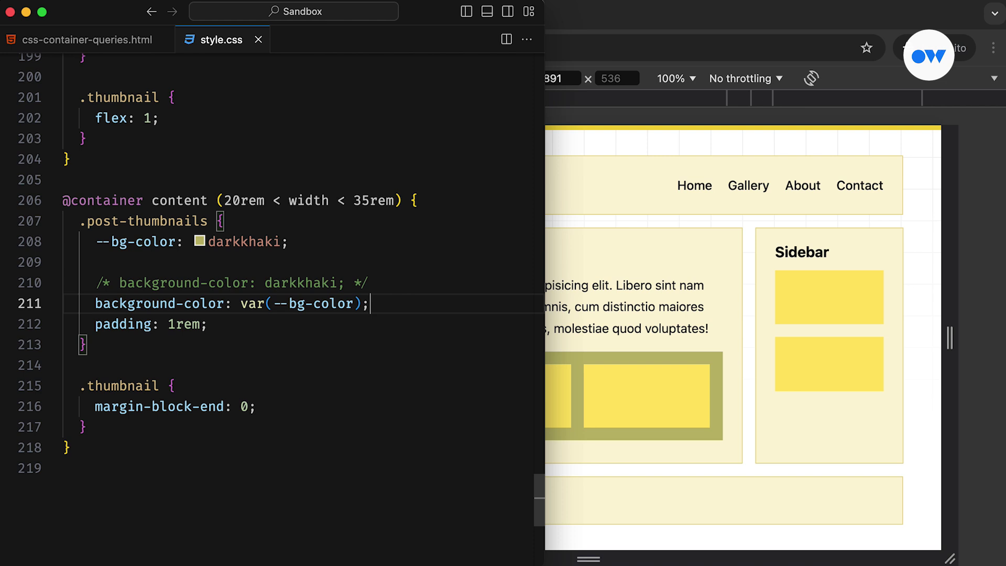
{"action": "key", "text": "Down"}
{"action": "key", "text": "Down"}
{"action": "key", "text": "Down"}
{"action": "key", "text": "Return"}
{"action": "key", "text": "Return"}
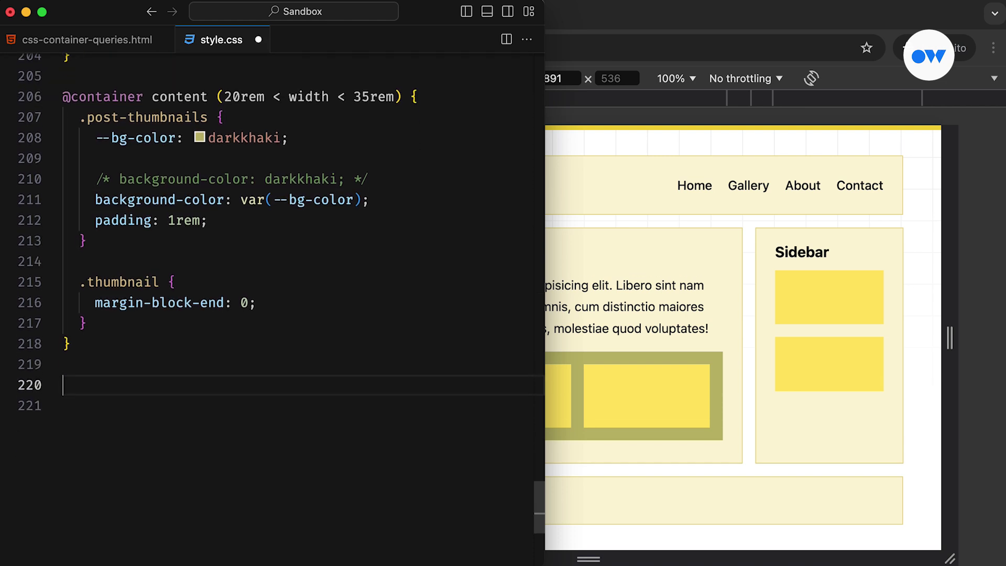
{"action": "type", "text": "@"}
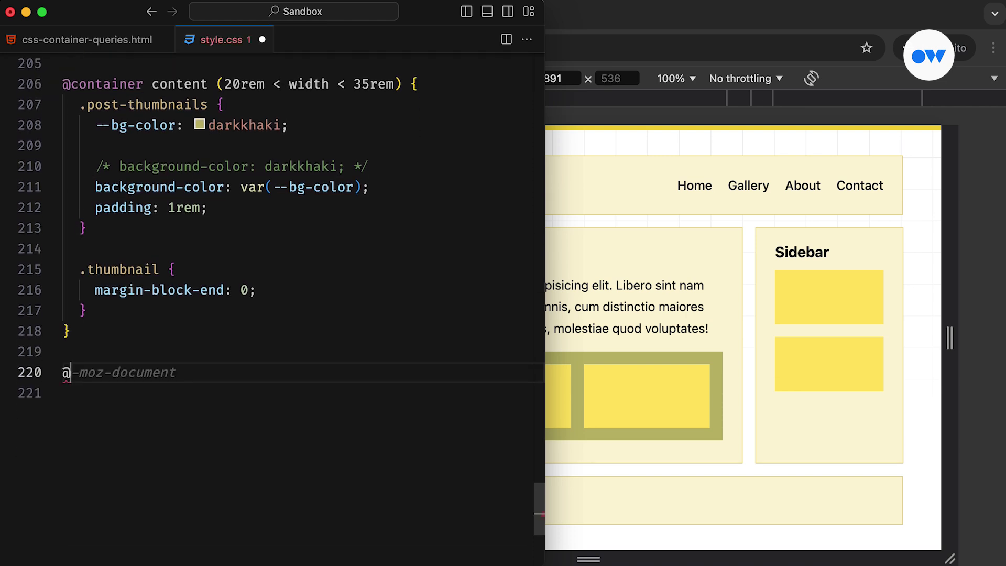
{"action": "type", "text": "container style(--bg-color: darkkhaki) {"}
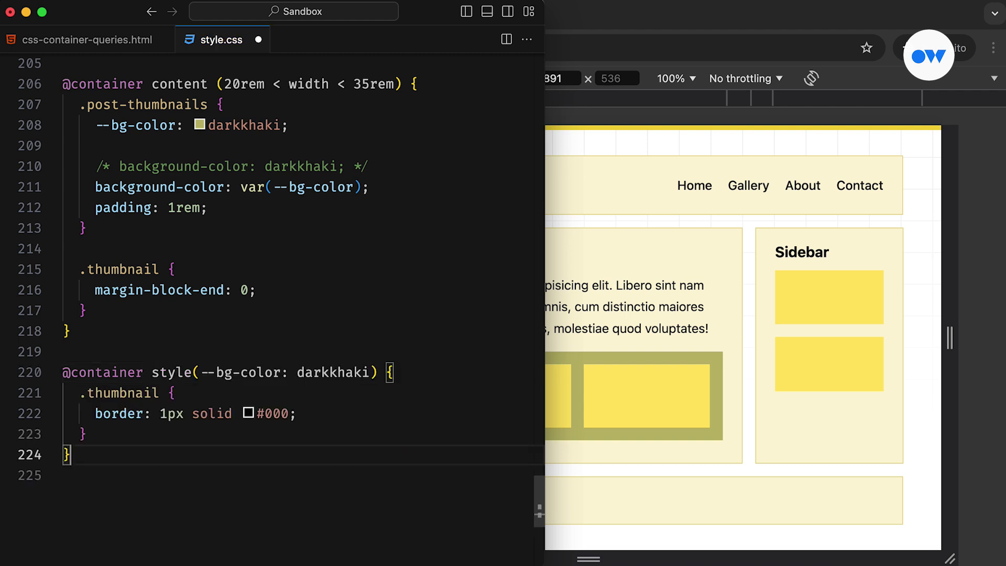
- Save the style(--bg-color: darkkhaki) query's 1px solid #000 thumbnail border and check it in Chrome
{"action": "key", "text": "super+s"}
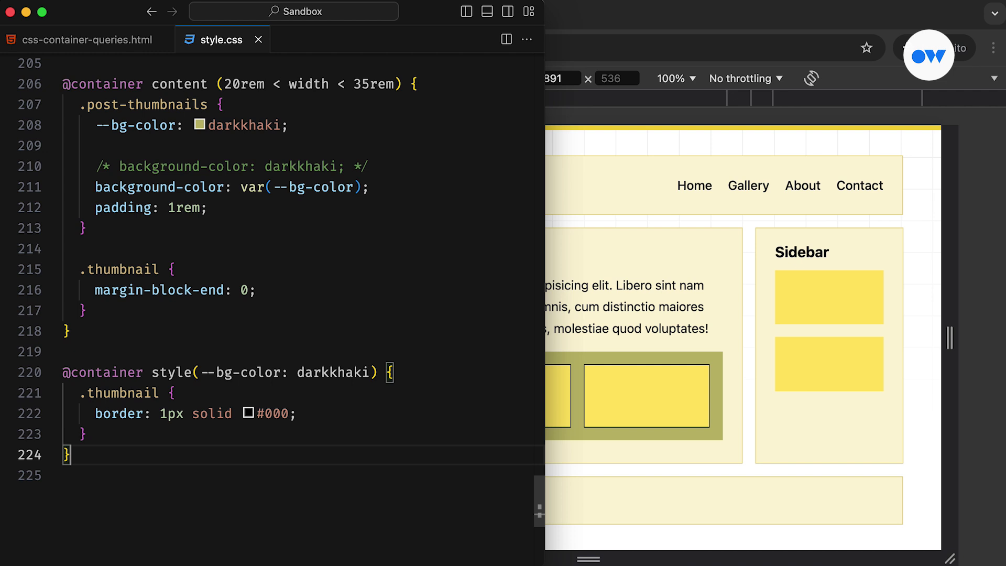
{"action": "key", "text": "super+Tab"}
{"action": "mouse_move", "coordinate": [223, 371]}
{"action": "left_mouse_down"}
{"action": "mouse_move", "coordinate": [420, 351]}
{"action": "mouse_move", "coordinate": [207, 355]}
{"action": "mouse_move", "coordinate": [225, 360]}
{"action": "left_mouse_up"}
{"action": "key", "text": "super+Tab"}
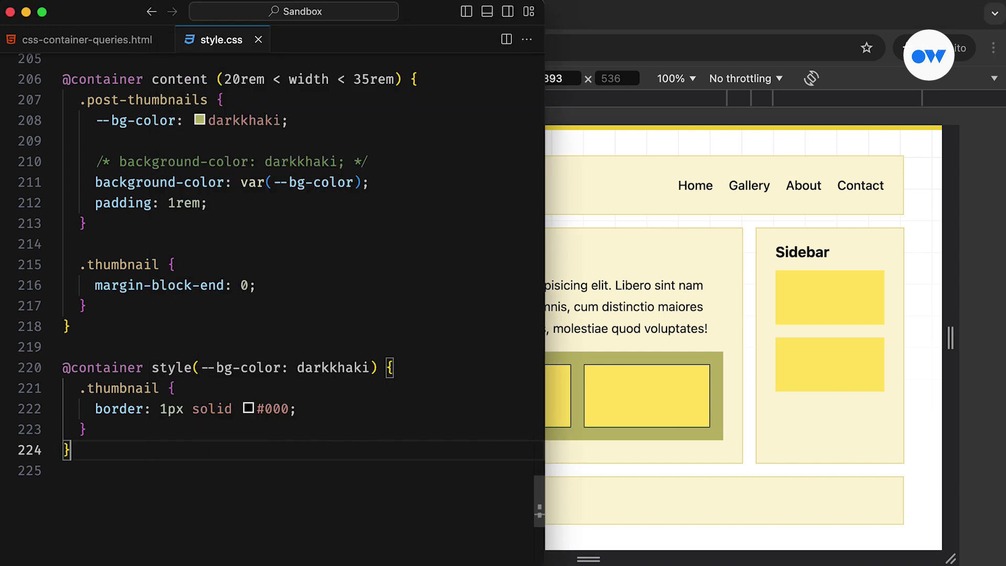
- Insert the sidebar media query setting --bg-color: #dbf5e7, save, and narrow the preview to 923 px
{"action": "key", "text": "Return"}
{"action": "scroll", "coordinate": [281, 259], "scroll_direction": "down", "scroll_amount": 5}
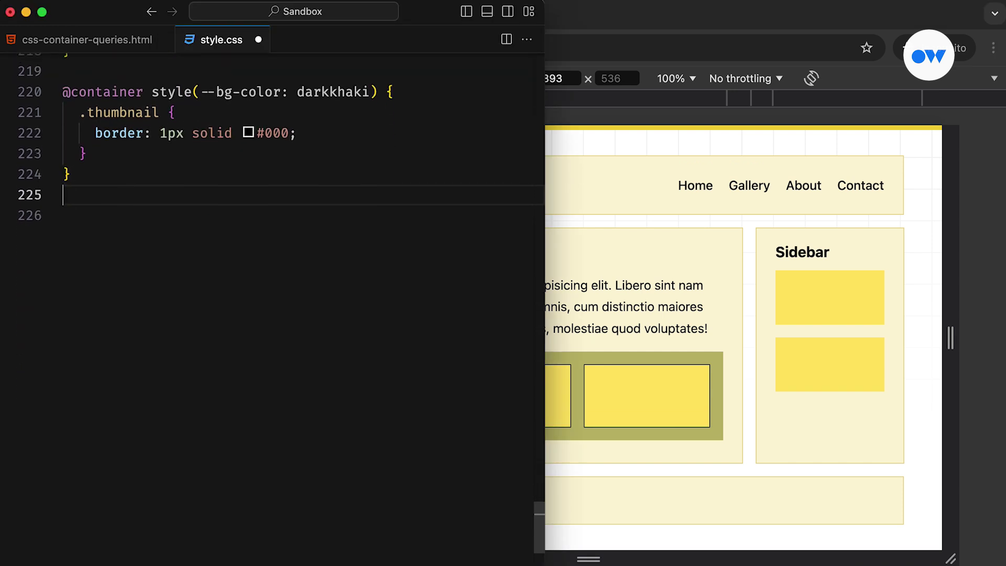
{"action": "key", "text": "Return"}
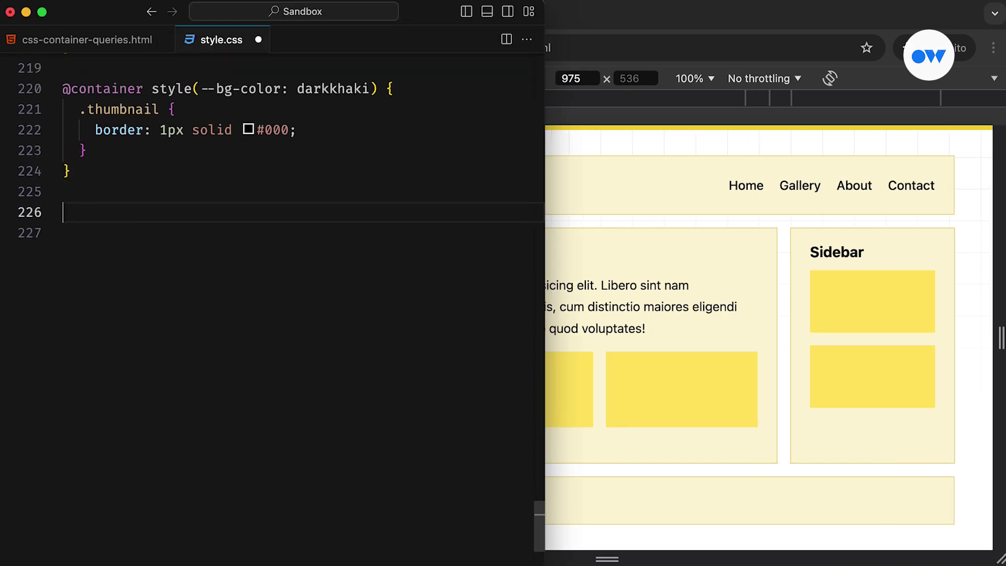
{"action": "type", "text": "@media"}
{"action": "type", "text": "(width > 45rem) {   .sidebar {     --bg-color: #dbf5e7;      background-color: var(--bg-color);     border: 1px solid #82d6a9;   } }"}
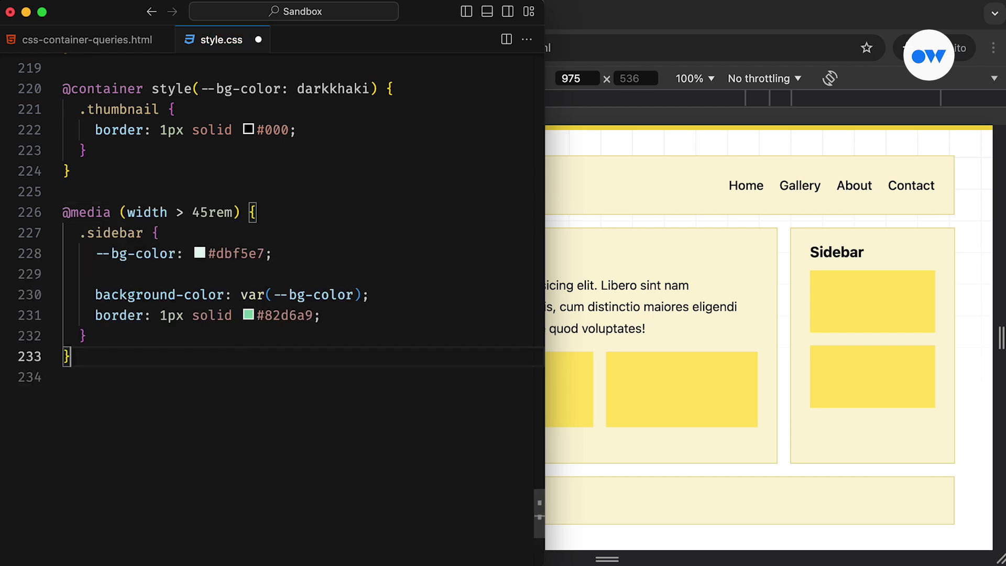
{"action": "key", "text": "super+s"}
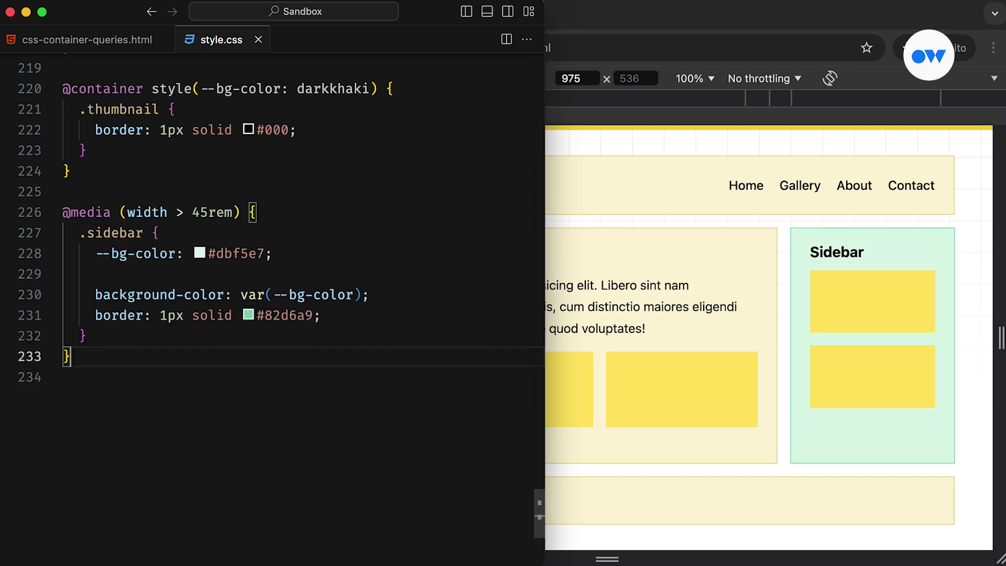
{"action": "left_click_drag", "start_coordinate": [1001, 338], "coordinate": [980, 337]}
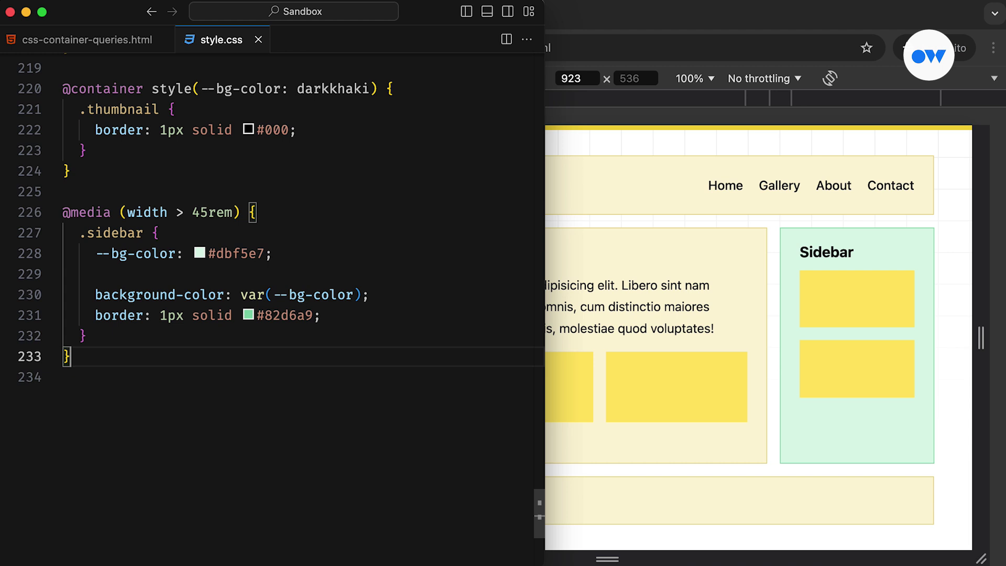
- Add the style(--bg-color: #dbf5e7) query with #93ebbc thumbnails, save, and widen the preview to 975 px
{"action": "key", "text": "Return"}
{"action": "key", "text": "Return"}
{"action": "type", "text": "@container style(--bg-color: #dbf5e7) {"}
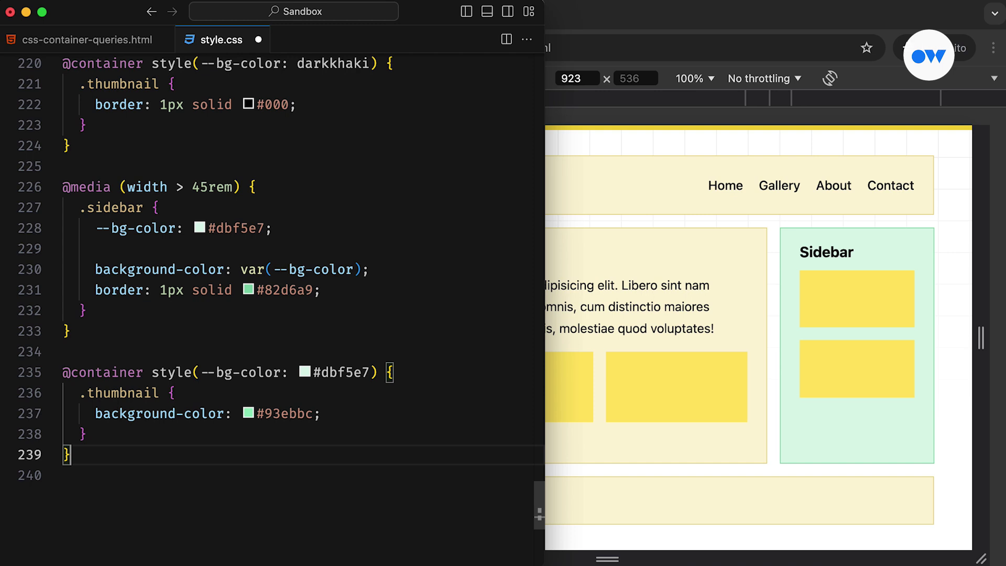
{"action": "key", "text": "super+s"}
{"action": "left_click", "coordinate": [239, 405]}
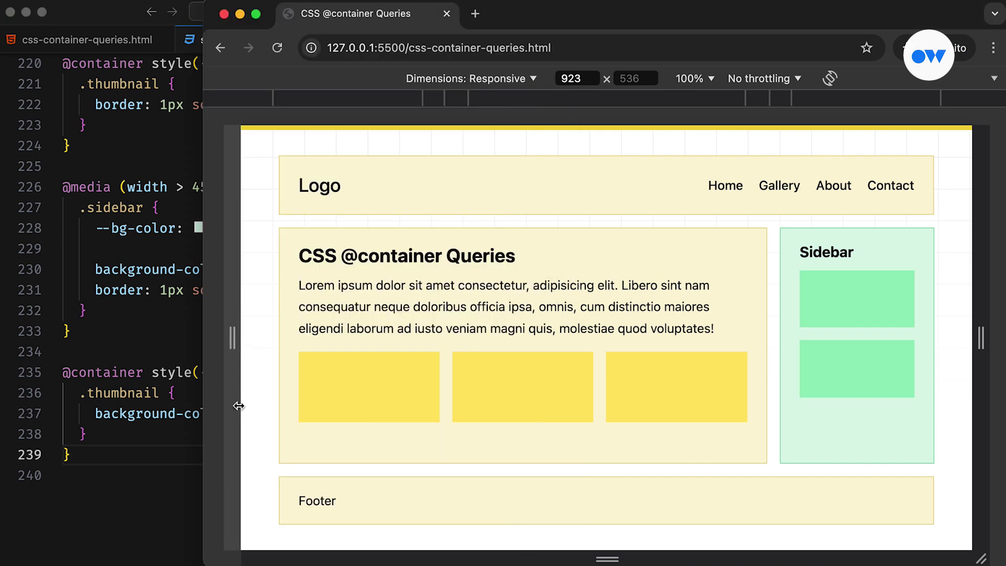
{"action": "left_click_drag", "start_coordinate": [239, 405], "coordinate": [71, 404]}
{"action": "left_click", "coordinate": [71, 404]}
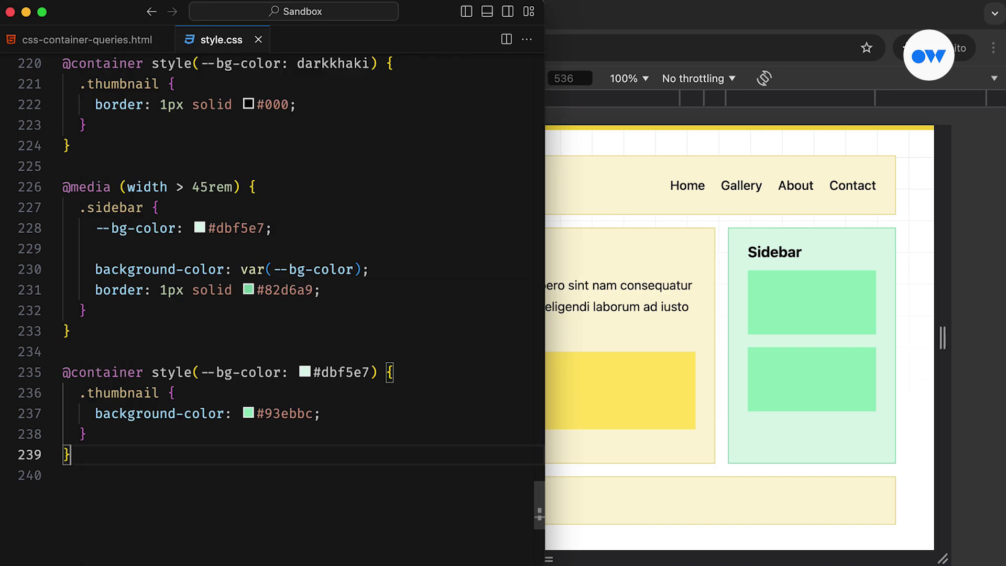
{"action": "key", "text": "Up"}
{"action": "key", "text": "Up"}
{"action": "key", "text": "Up"}
{"action": "key", "text": "End"}
{"action": "key", "text": "Return"}
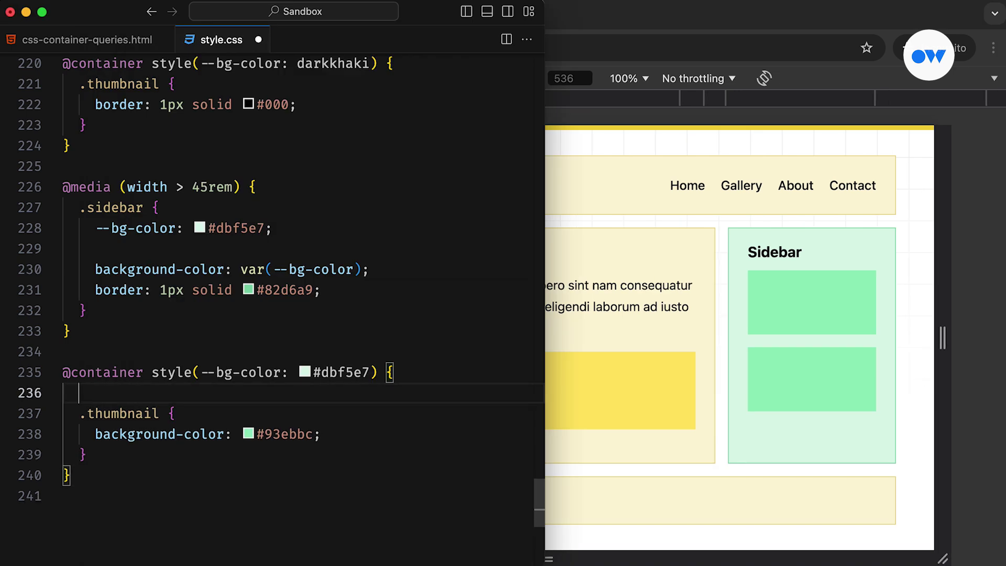
{"action": "type", "text": "@container (width < 30rem) {"}
{"action": "key", "text": "ctrl+s"}
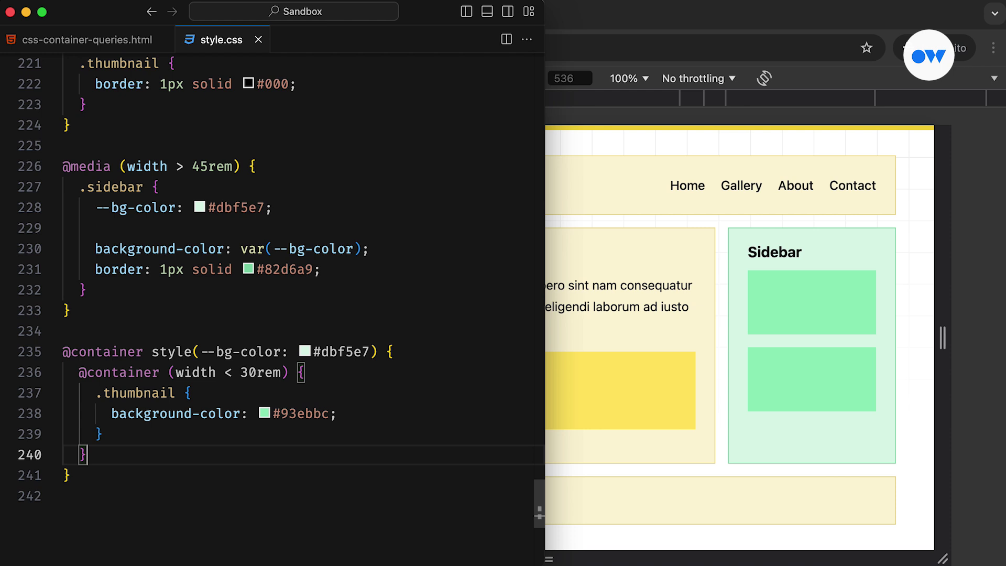
{"action": "scroll", "coordinate": [540, 511], "scroll_direction": "up", "scroll_amount": 10}
- Below the .sidebar rule, add a saved comment defining cqw, cqh, cqi, cqb, cqmin and cqmax
{"action": "left_click", "coordinate": [118, 174]}
{"action": "key", "text": "Return"}
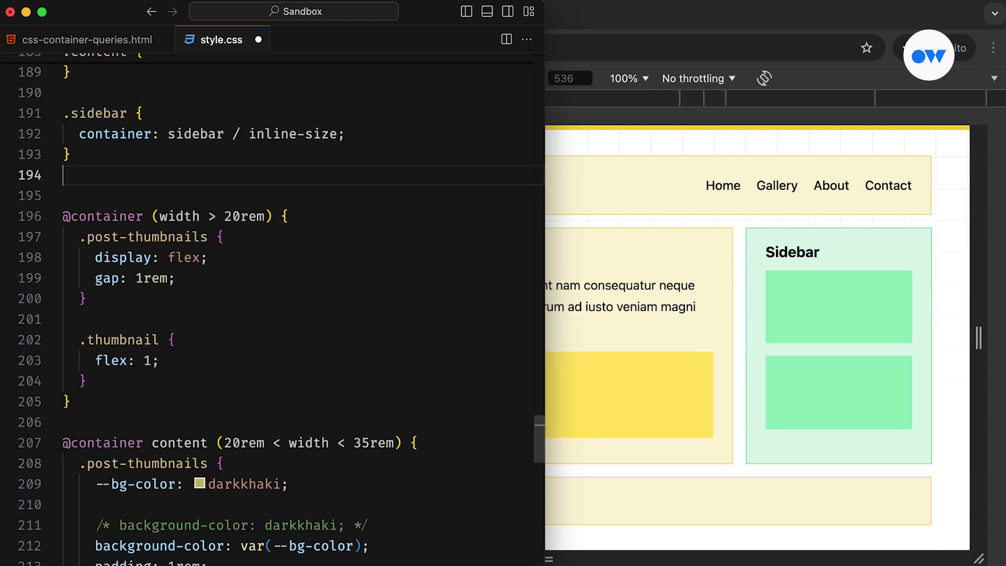
{"action": "key", "text": "Return"}
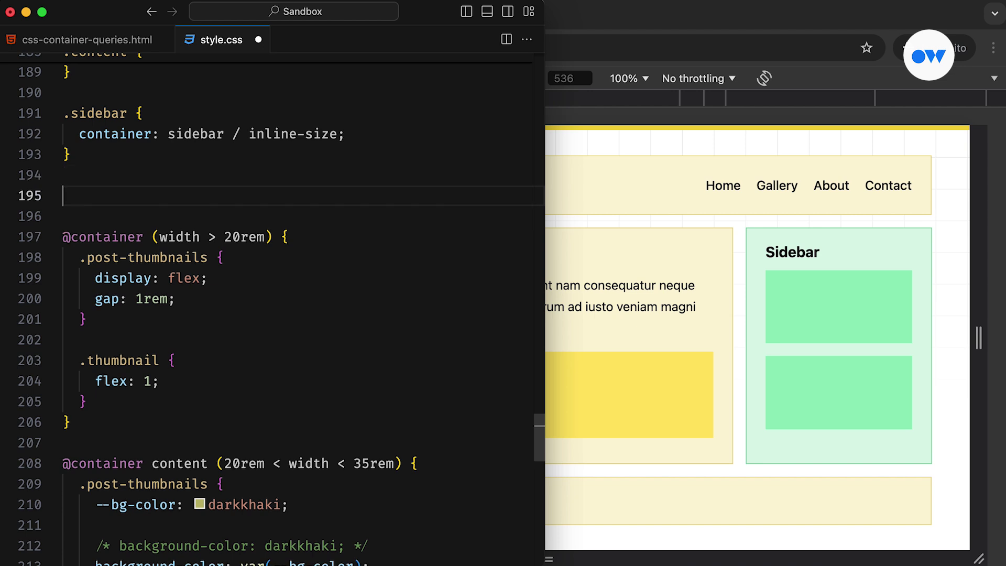
{"action": "type", "text": "/*   cqw = Container query width   cqh = Container query height   cqi = Container query inline size   cqb = Container query block size   cqmin = Minimum of inline size or block size   cqmax = Maximum of inline size or block size */"}
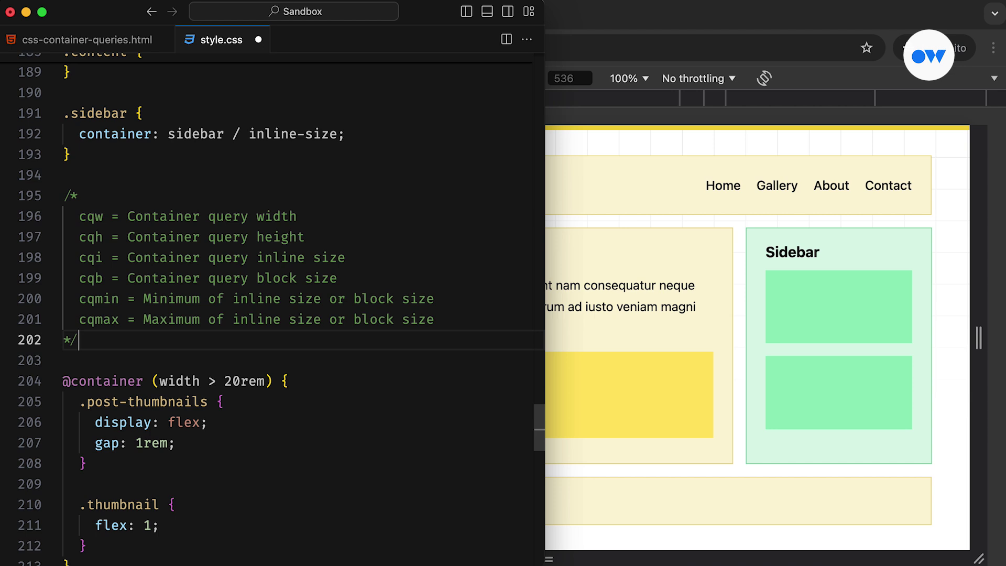
{"action": "key", "text": "Down"}
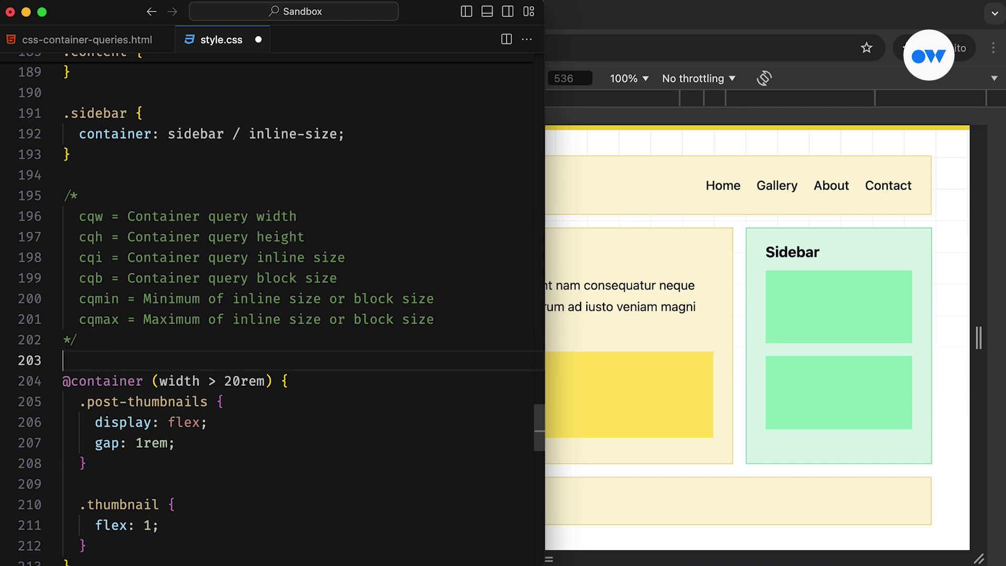
{"action": "key", "text": "cmd+s"}
{"action": "scroll", "coordinate": [281, 309], "scroll_direction": "down", "scroll_amount": 5}
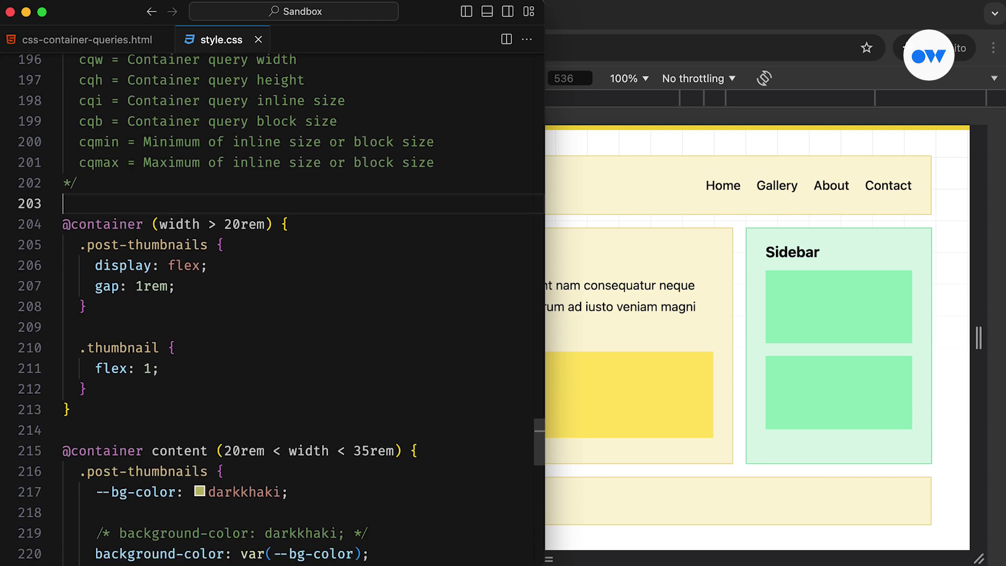
{"action": "left_click_drag", "start_coordinate": [63, 193], "coordinate": [73, 379]}
- Add p { font-size: clamp(1rem, 1rem + 1.25cqw, 2rem); } inside the width > 20rem query and save
{"action": "left_click", "coordinate": [63, 316]}
{"action": "key", "text": "Down"}
{"action": "key", "text": "Down"}
{"action": "key", "text": "End"}
{"action": "key", "text": "Return"}
{"action": "key", "text": "Return"}
{"action": "type", "text": "p"}
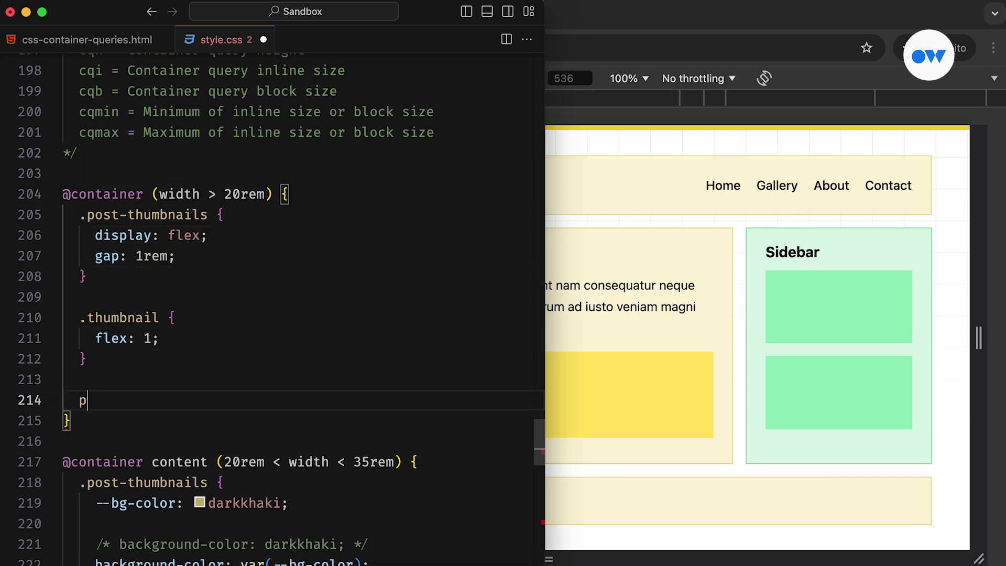
{"action": "type", "text": " {"}
{"action": "key", "text": "Return"}
{"action": "type", "text": "font-size: clamp(1rem, 1rem + 1.25cqw, 2rem);"}
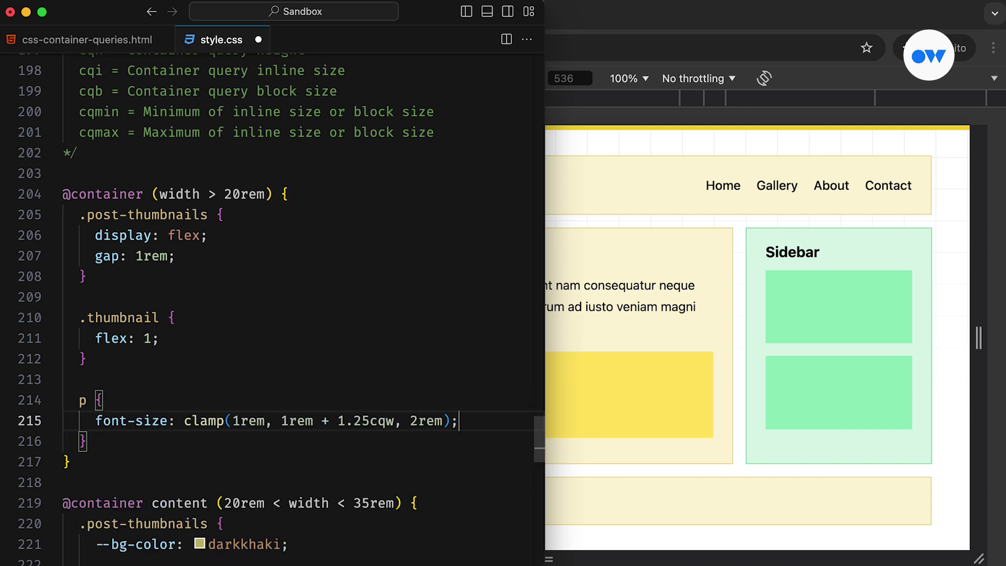
{"action": "key", "text": "cmd+s"}
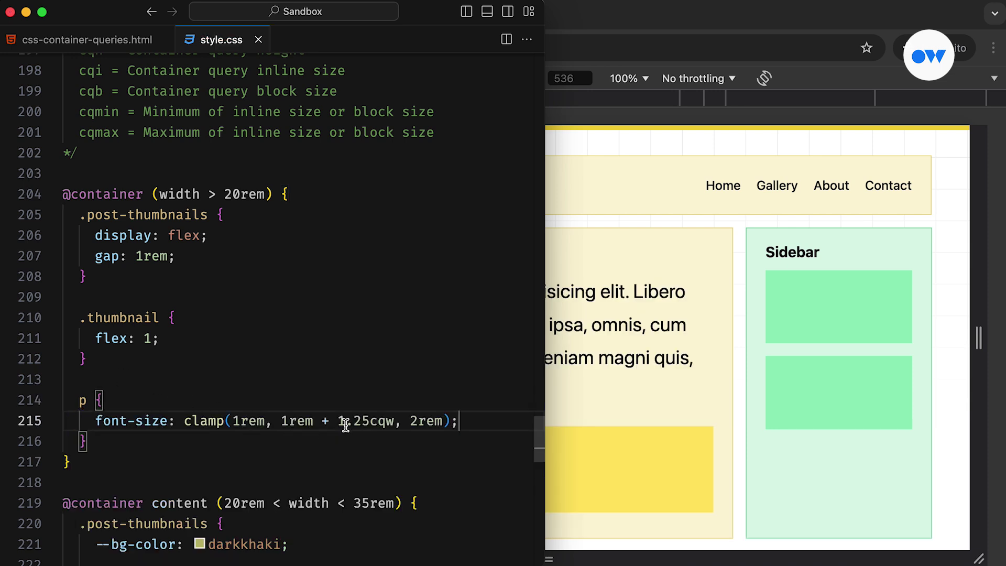
- Highlight the 1.25cqw term in the clamp, then widen the editor window
{"action": "left_click_drag", "start_coordinate": [337, 422], "coordinate": [401, 422]}
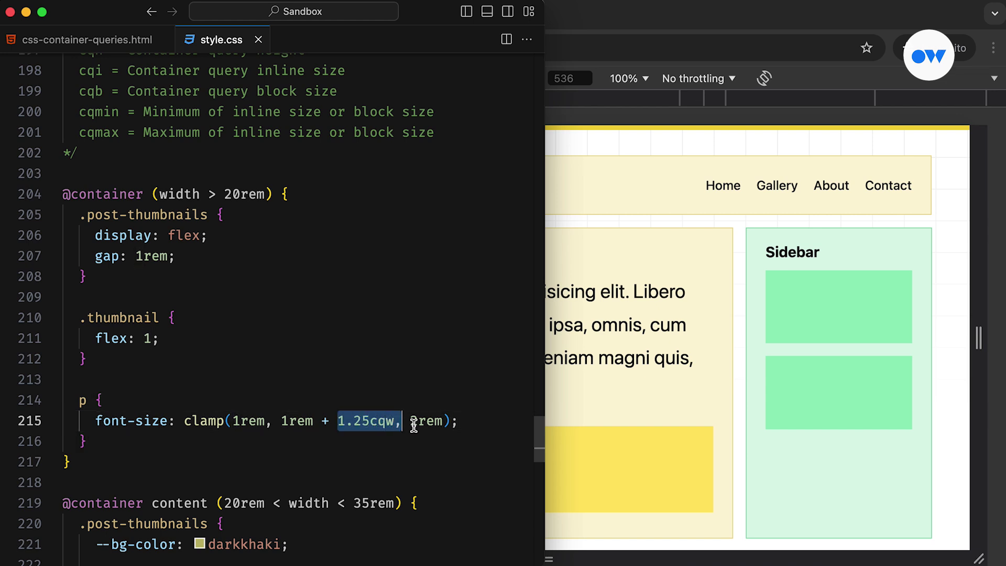
{"action": "left_click", "coordinate": [484, 426]}
{"action": "left_click_drag", "start_coordinate": [543, 422], "coordinate": [615, 409]}
- Resize the Chrome preview through 842, 504 and 401 px, then back to about 1089 px
{"action": "left_click", "coordinate": [680, 393]}
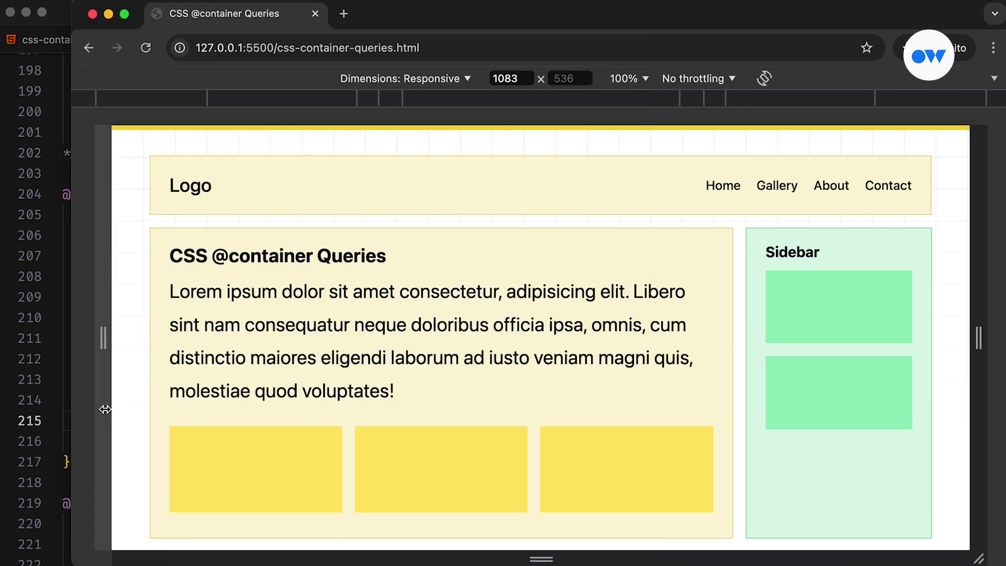
{"action": "mouse_move", "coordinate": [104, 409]}
{"action": "left_mouse_down"}
{"action": "mouse_move", "coordinate": [89, 409]}
{"action": "mouse_move", "coordinate": [377, 390]}
{"action": "mouse_move", "coordinate": [99, 413]}
{"action": "left_mouse_up"}
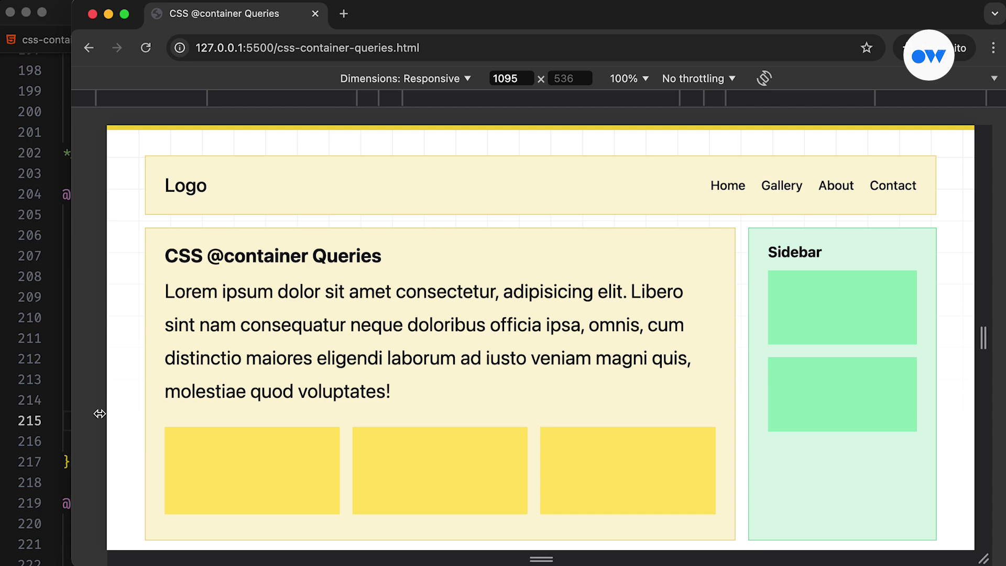
{"action": "scroll", "coordinate": [120, 418], "scroll_direction": "down", "scroll_amount": 2}
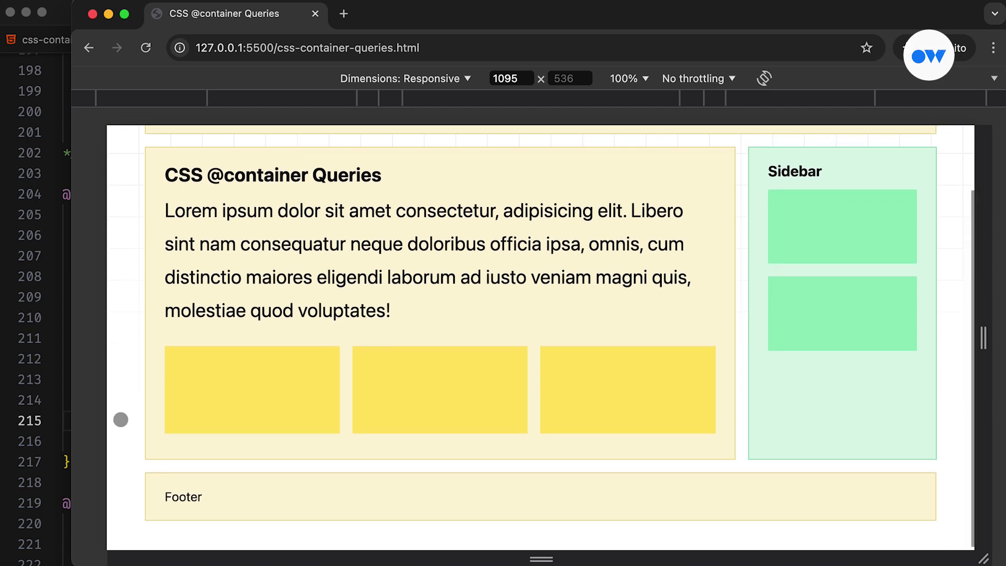
{"action": "scroll", "coordinate": [120, 419], "scroll_direction": "up", "scroll_amount": 2}
{"action": "left_click_drag", "start_coordinate": [99, 415], "coordinate": [201, 413]}
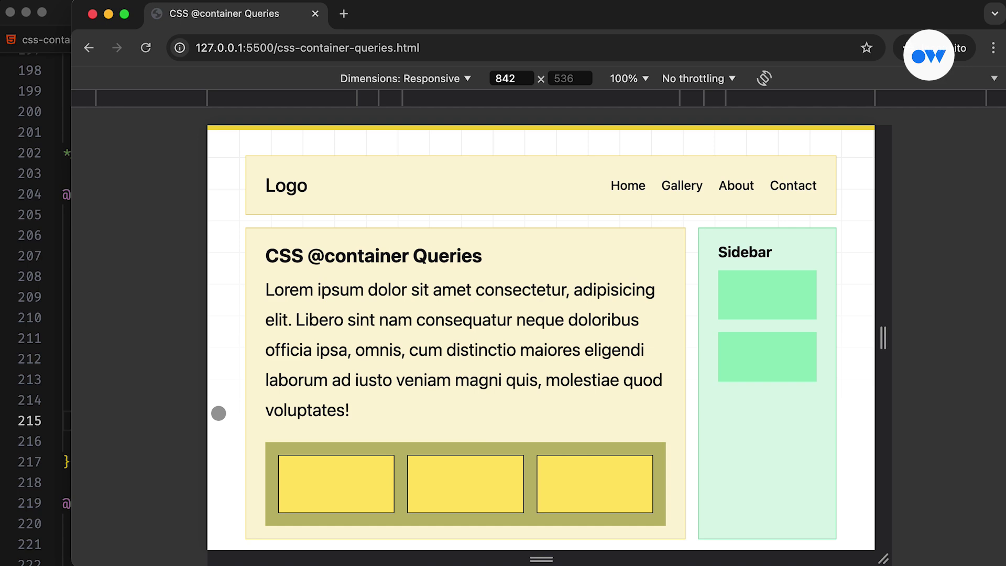
{"action": "scroll", "coordinate": [219, 414], "scroll_direction": "down", "scroll_amount": 2}
{"action": "scroll", "coordinate": [218, 414], "scroll_direction": "up", "scroll_amount": 2}
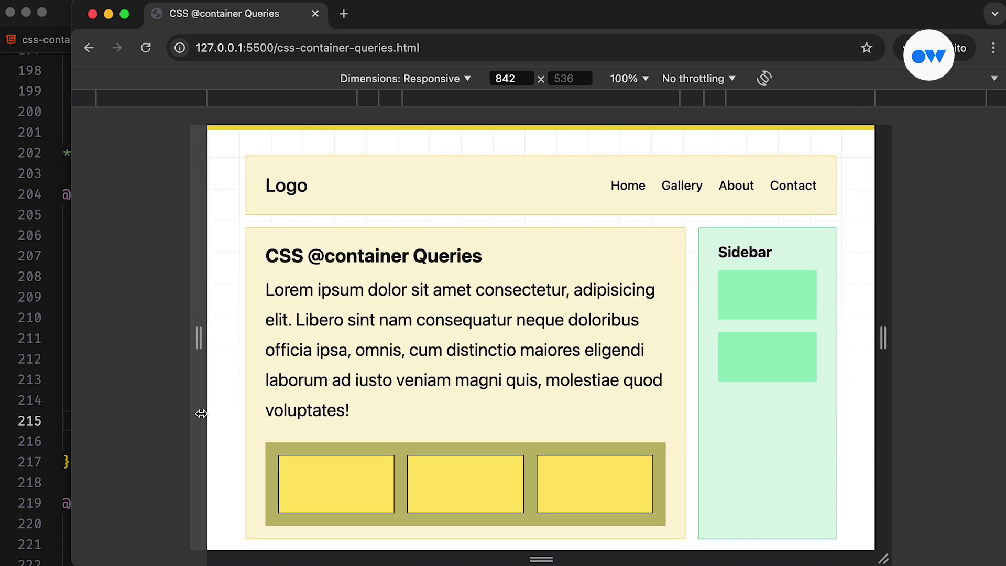
{"action": "left_click_drag", "start_coordinate": [201, 414], "coordinate": [345, 412]}
{"action": "scroll", "coordinate": [359, 420], "scroll_direction": "down", "scroll_amount": 2}
{"action": "scroll", "coordinate": [360, 420], "scroll_direction": "down", "scroll_amount": 2}
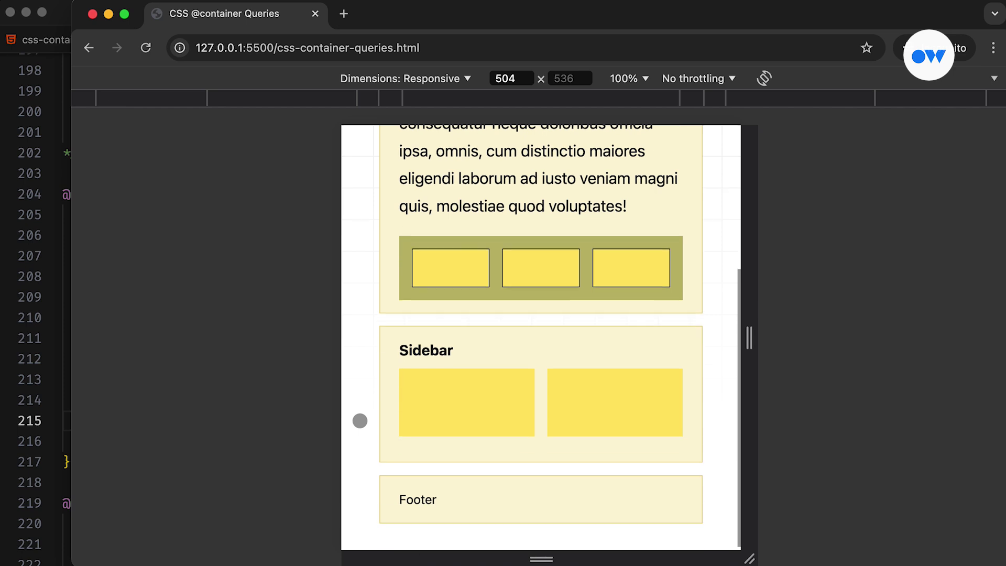
{"action": "scroll", "coordinate": [360, 420], "scroll_direction": "up", "scroll_amount": 2}
{"action": "scroll", "coordinate": [359, 420], "scroll_direction": "up", "scroll_amount": 2}
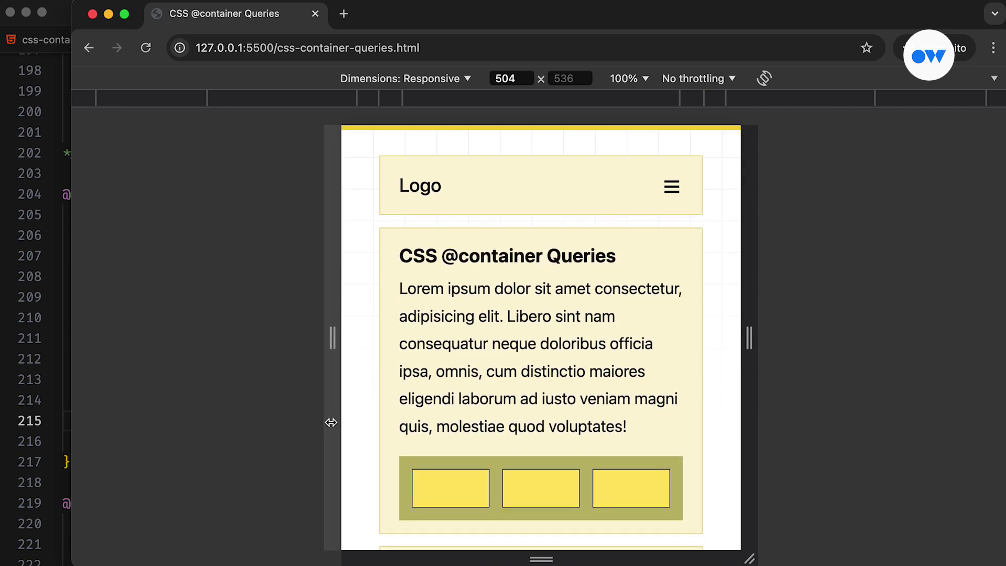
{"action": "left_click_drag", "start_coordinate": [333, 422], "coordinate": [380, 425]}
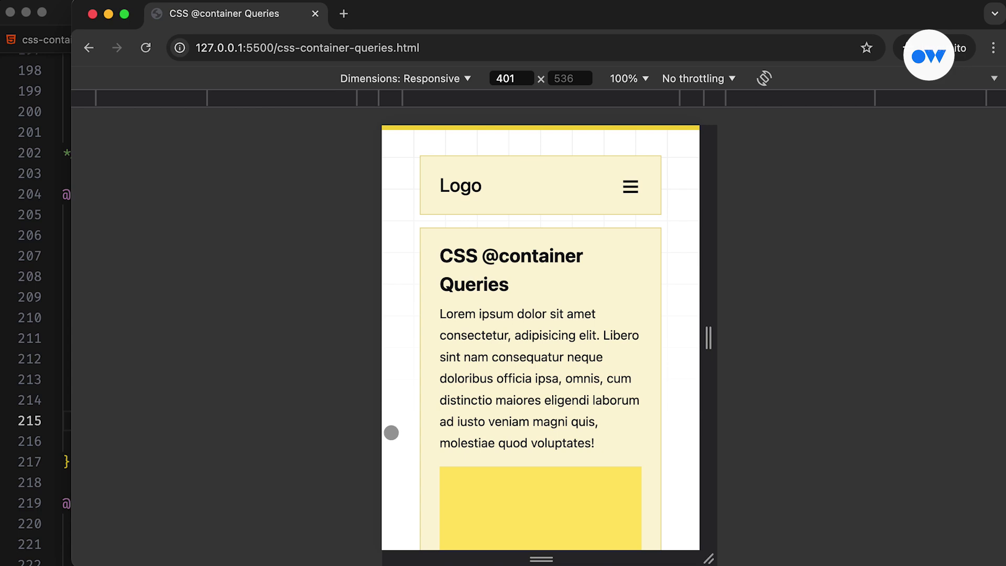
{"action": "scroll", "coordinate": [391, 431], "scroll_direction": "down", "scroll_amount": 2}
{"action": "scroll", "coordinate": [392, 433], "scroll_direction": "down", "scroll_amount": 4}
{"action": "scroll", "coordinate": [391, 432], "scroll_direction": "down", "scroll_amount": 2}
{"action": "scroll", "coordinate": [391, 432], "scroll_direction": "down", "scroll_amount": 3}
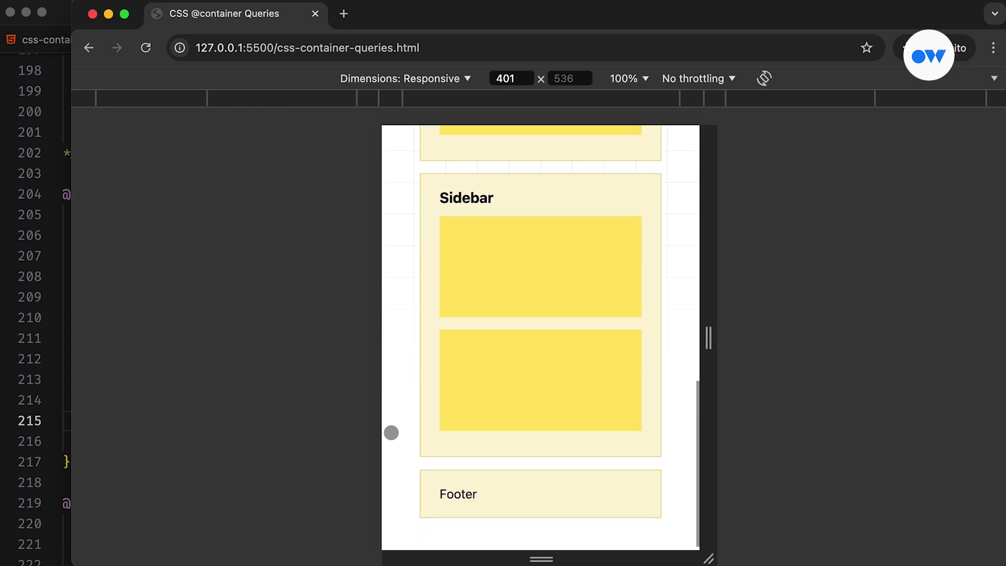
{"action": "scroll", "coordinate": [392, 433], "scroll_direction": "up", "scroll_amount": 1}
{"action": "scroll", "coordinate": [391, 432], "scroll_direction": "up", "scroll_amount": 5}
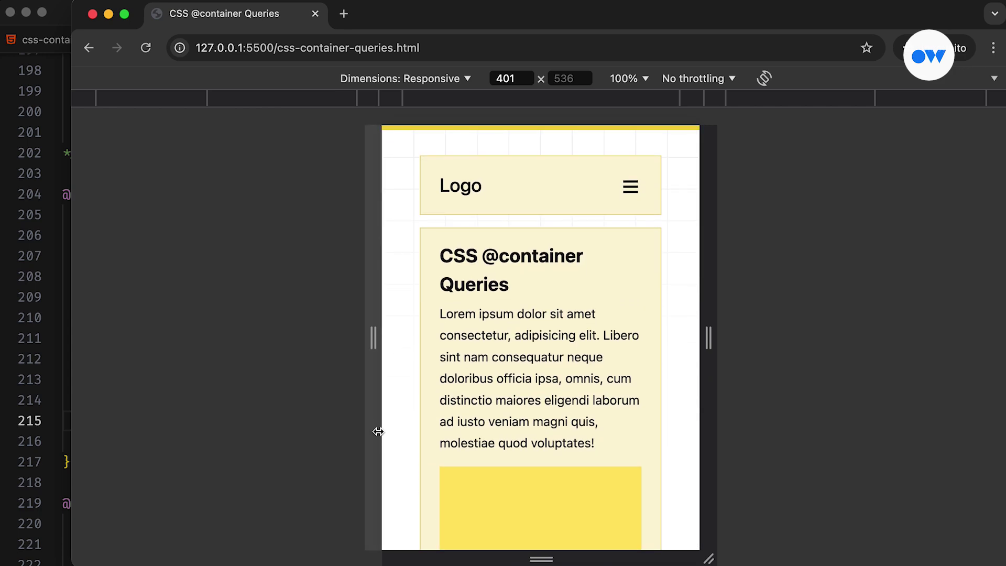
{"action": "left_click_drag", "start_coordinate": [377, 431], "coordinate": [106, 446]}
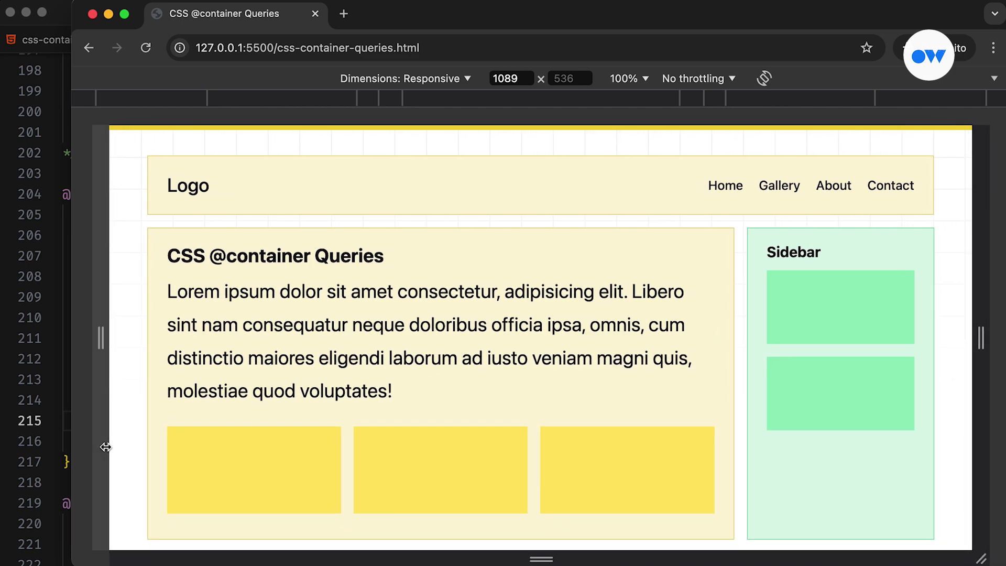
{"action": "scroll", "coordinate": [124, 450], "scroll_direction": "down", "scroll_amount": 2}
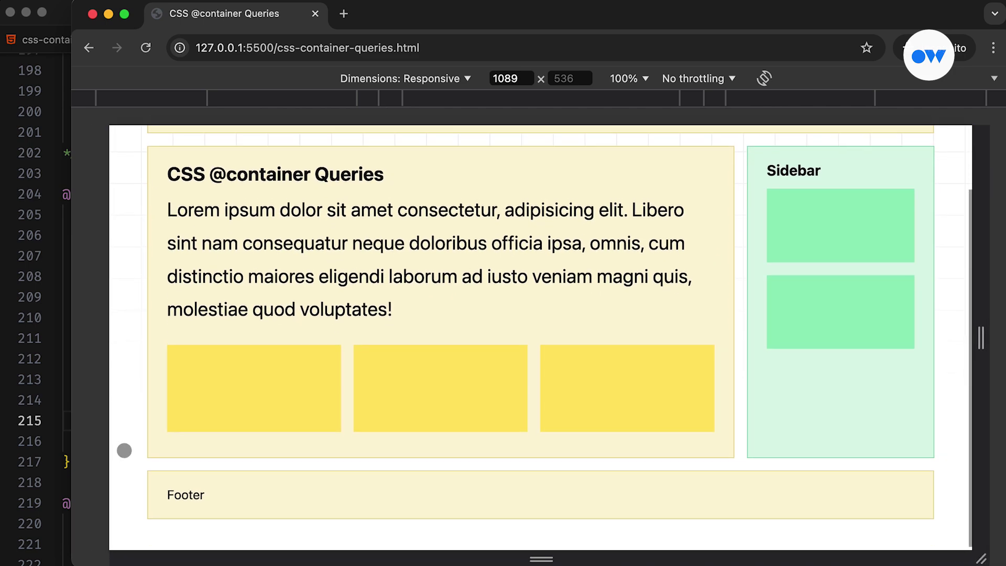
{"action": "scroll", "coordinate": [124, 450], "scroll_direction": "up", "scroll_amount": 2}
{"action": "scroll", "coordinate": [124, 450], "scroll_direction": "up", "scroll_amount": 1}
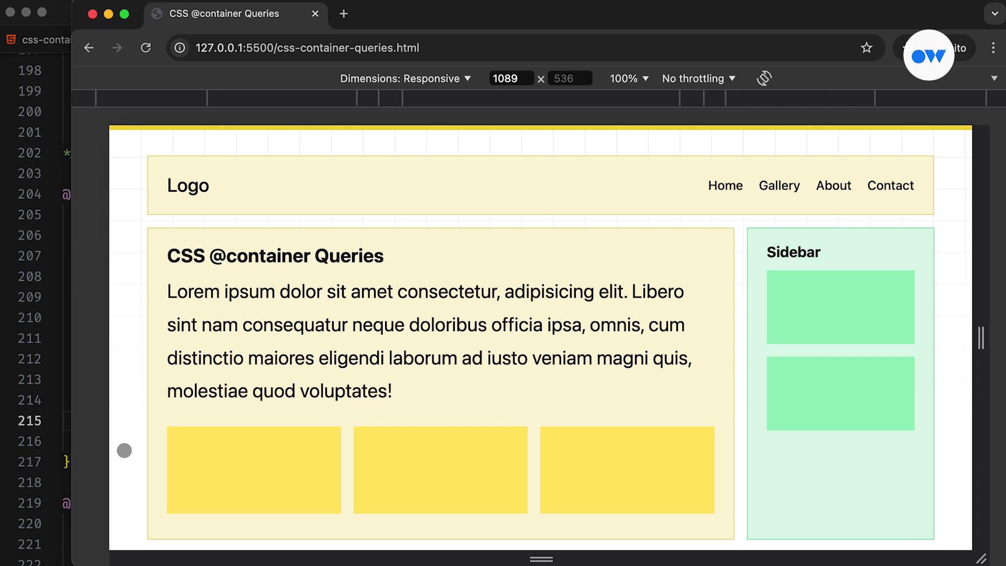